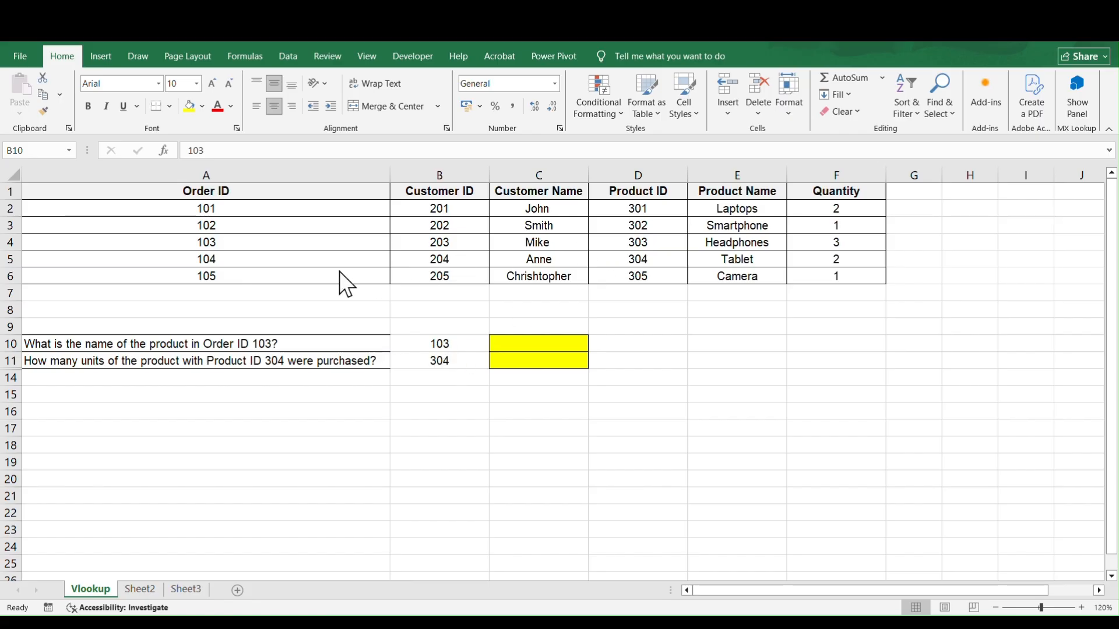
# Step: Enter a VLOOKUP formula in C10 that looks up B10 in A2:E6, using column index 5 and FALSE for an exact match
pyautogui.click(220, 242)
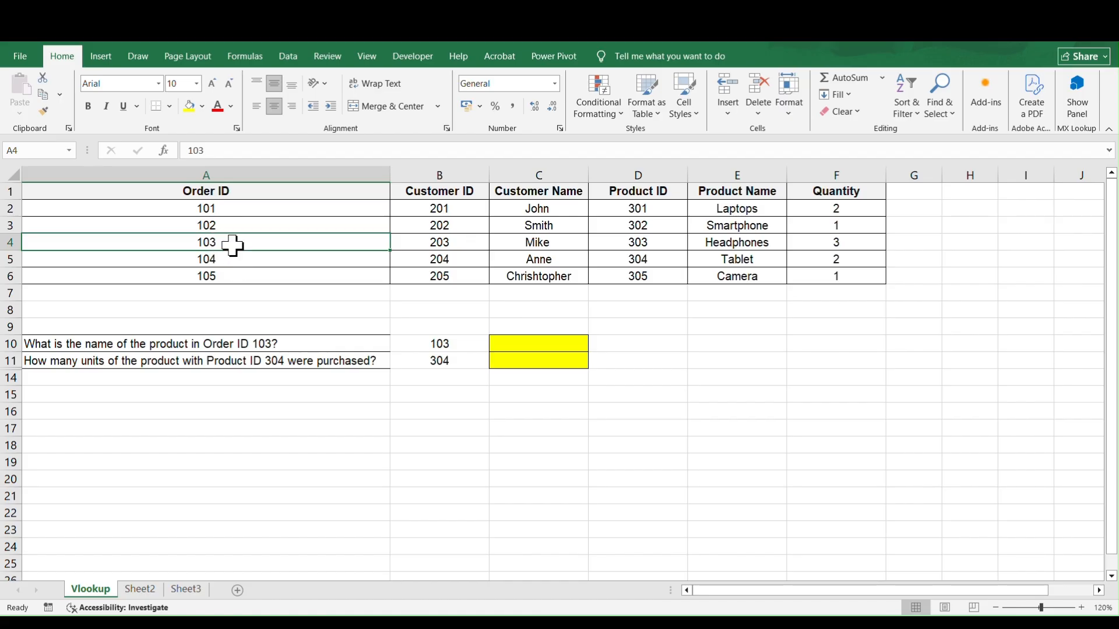
pyautogui.click(736, 243)
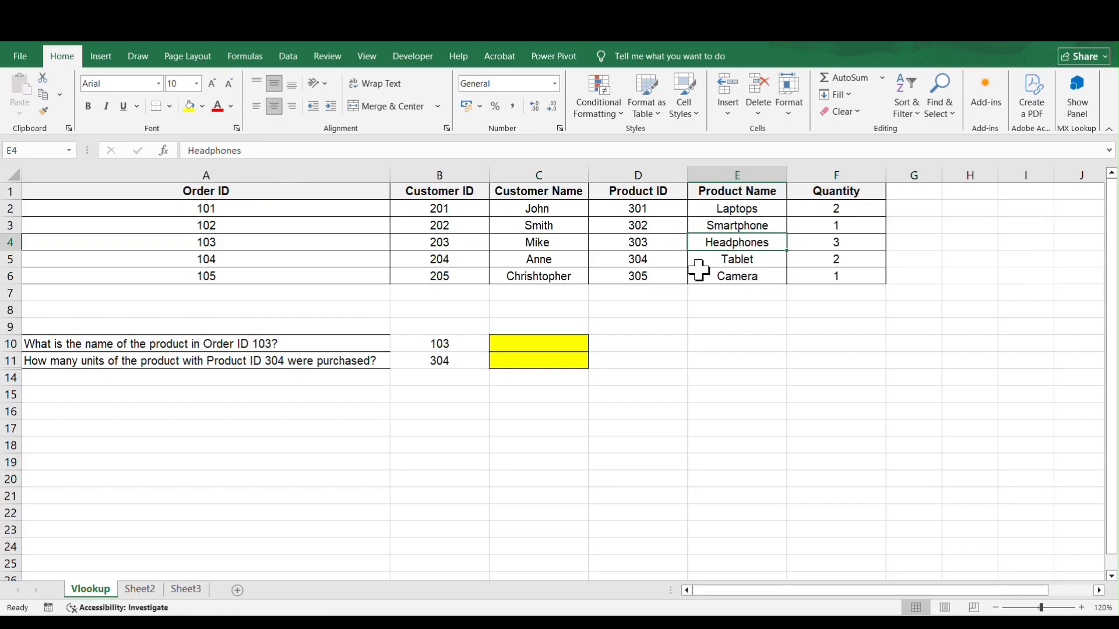
pyautogui.click(531, 345)
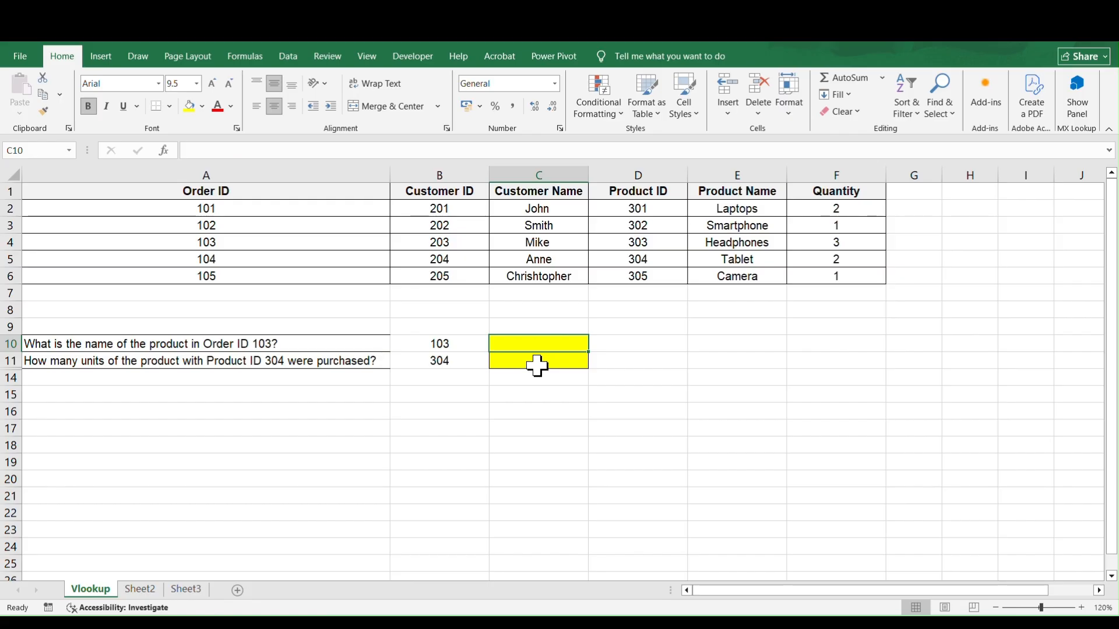
pyautogui.write('=')
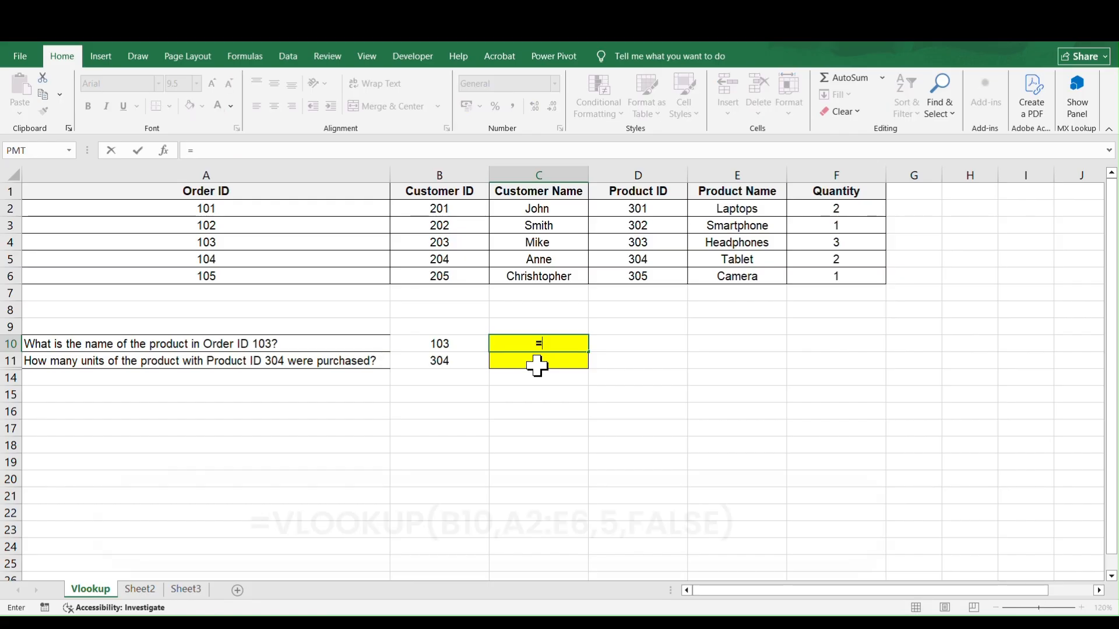
pyautogui.write('vloo')
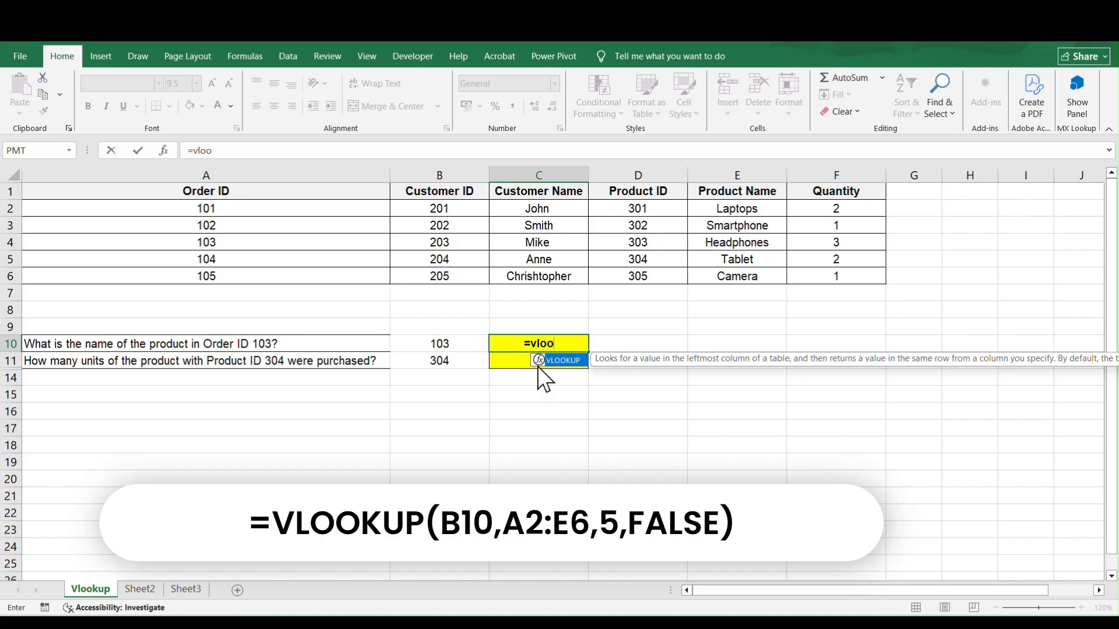
pyautogui.press('Tab')
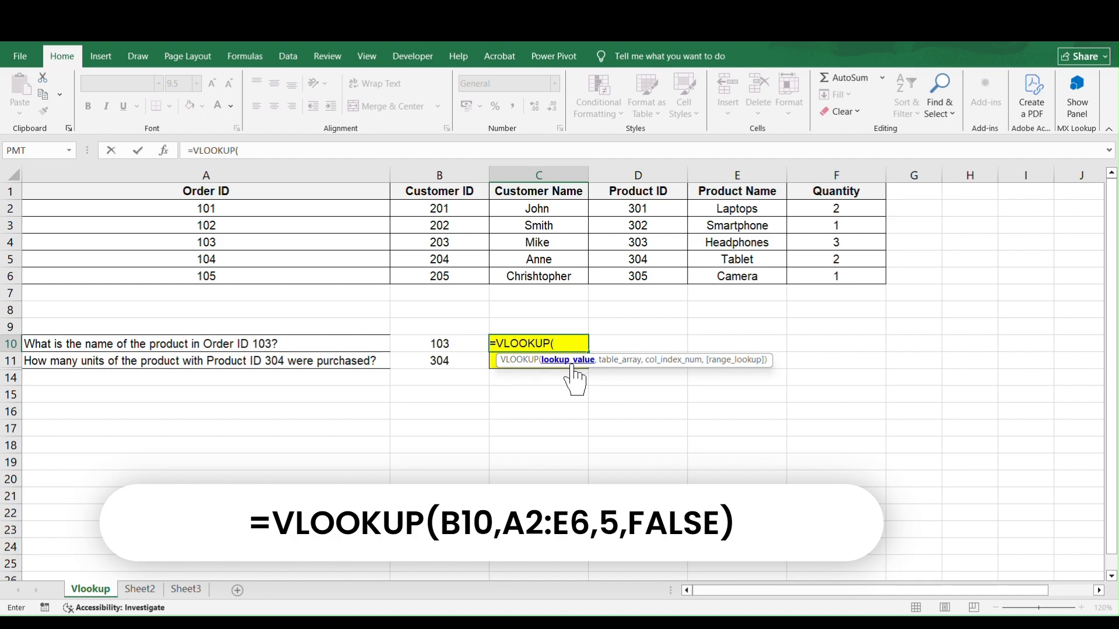
pyautogui.click(443, 341)
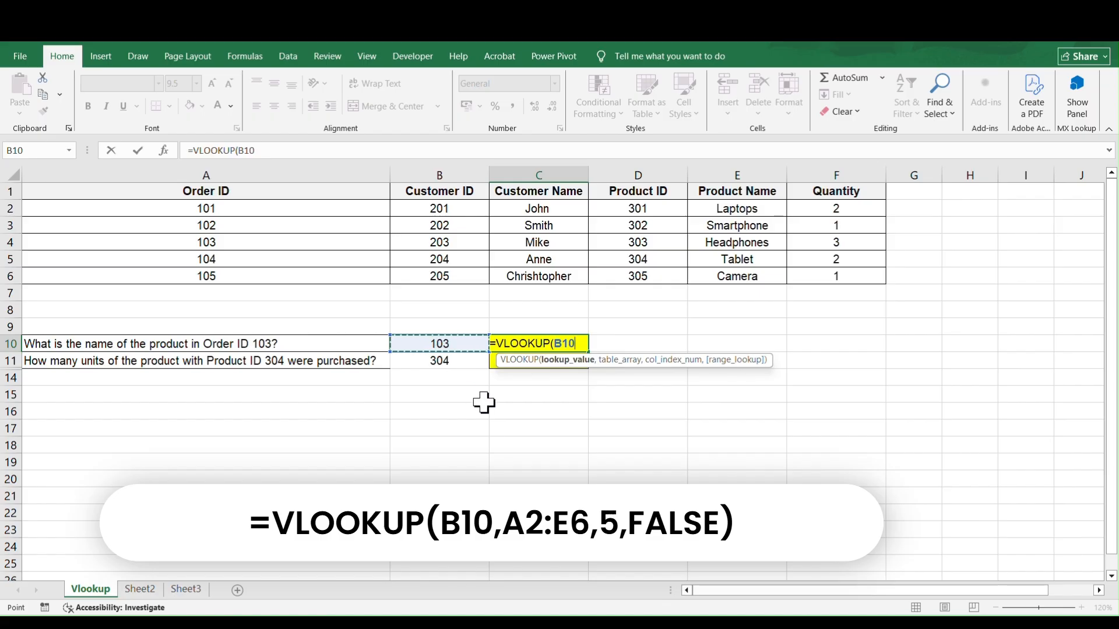
pyautogui.write(',')
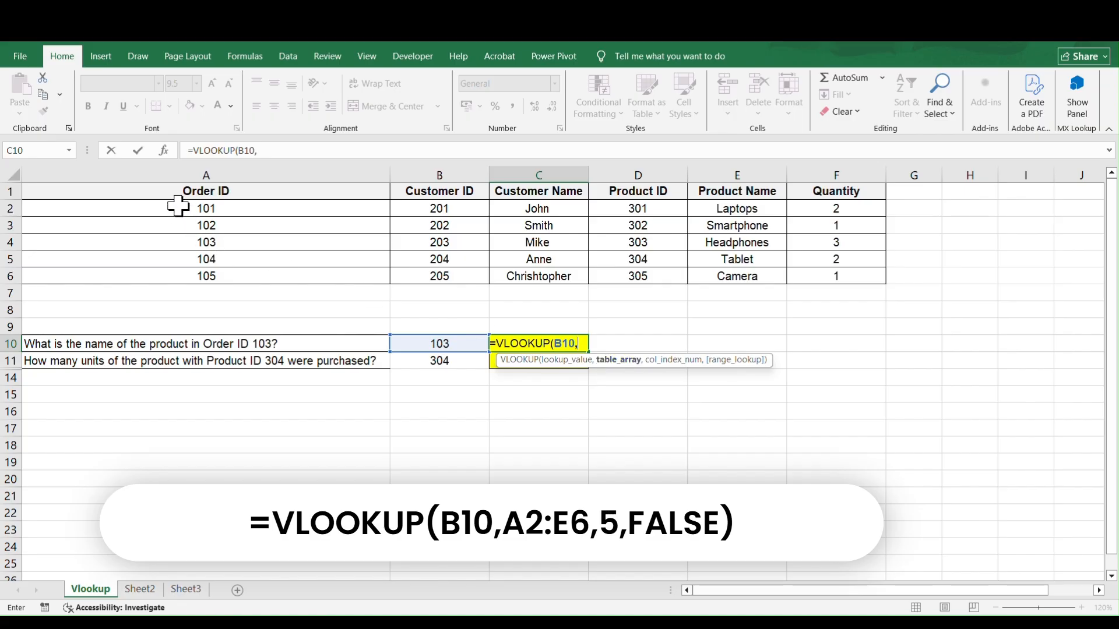
pyautogui.click(177, 206)
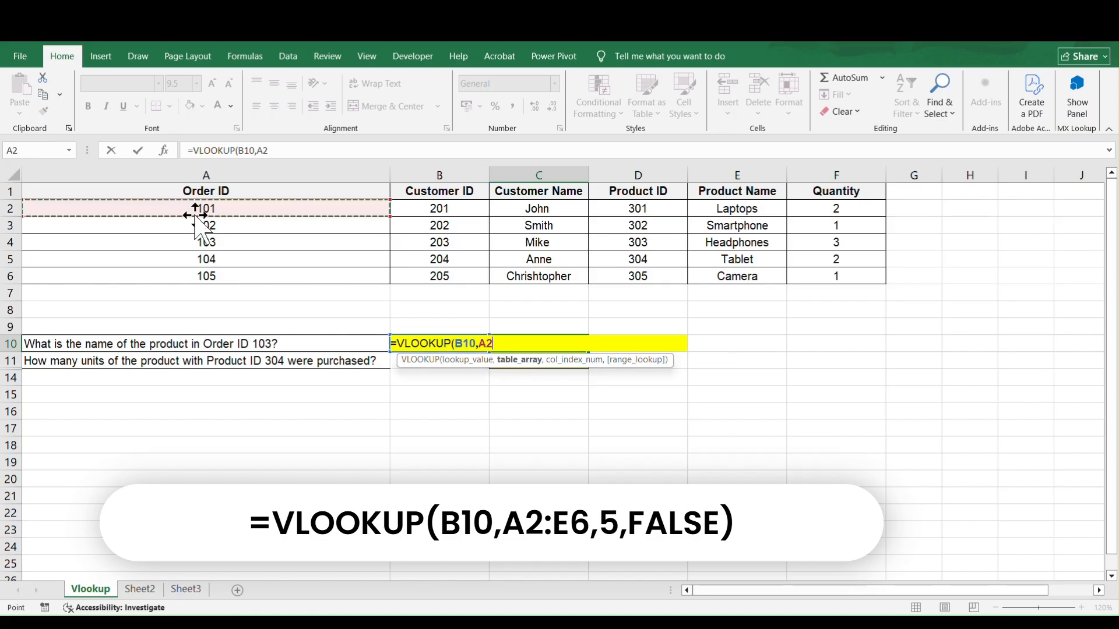
pyautogui.keyDown('shift'); pyautogui.click(757, 278); pyautogui.keyUp('shift')
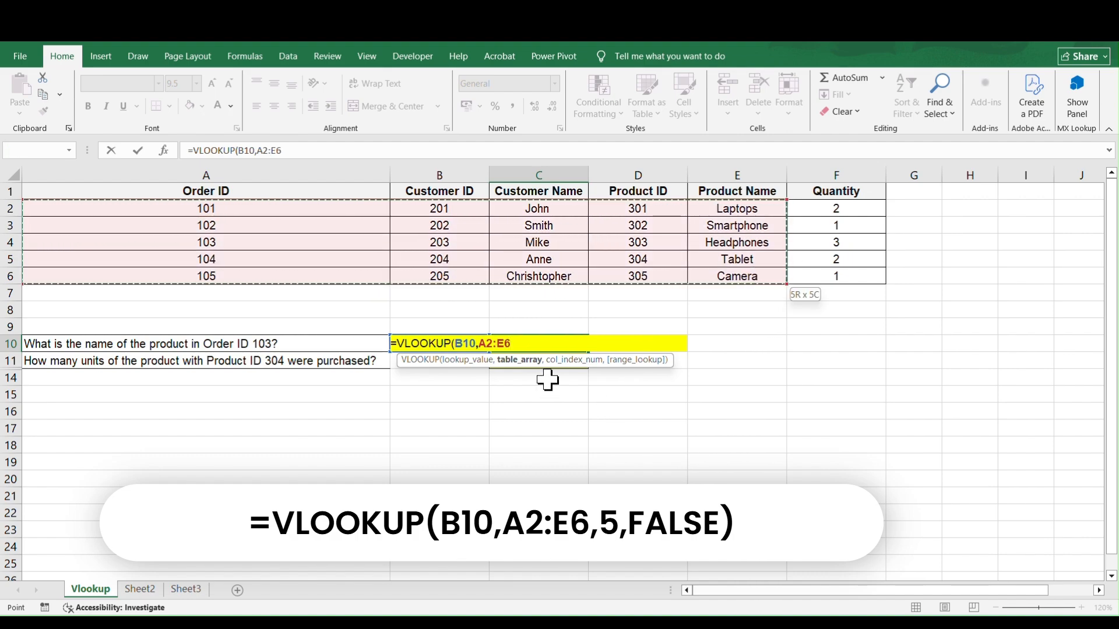
pyautogui.write(',')
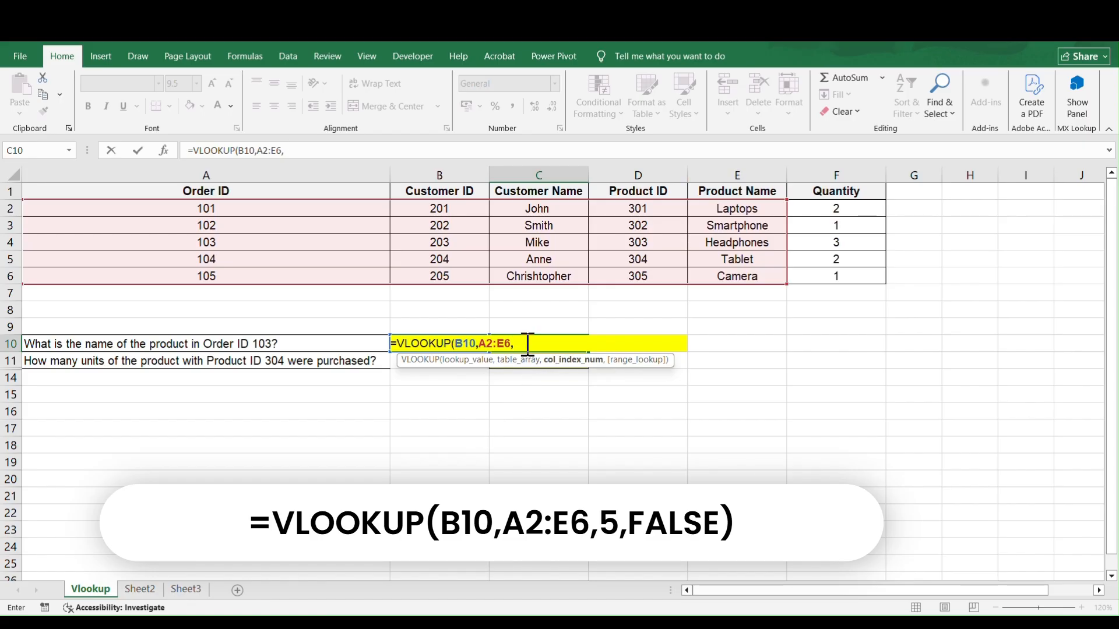
pyautogui.write(',')
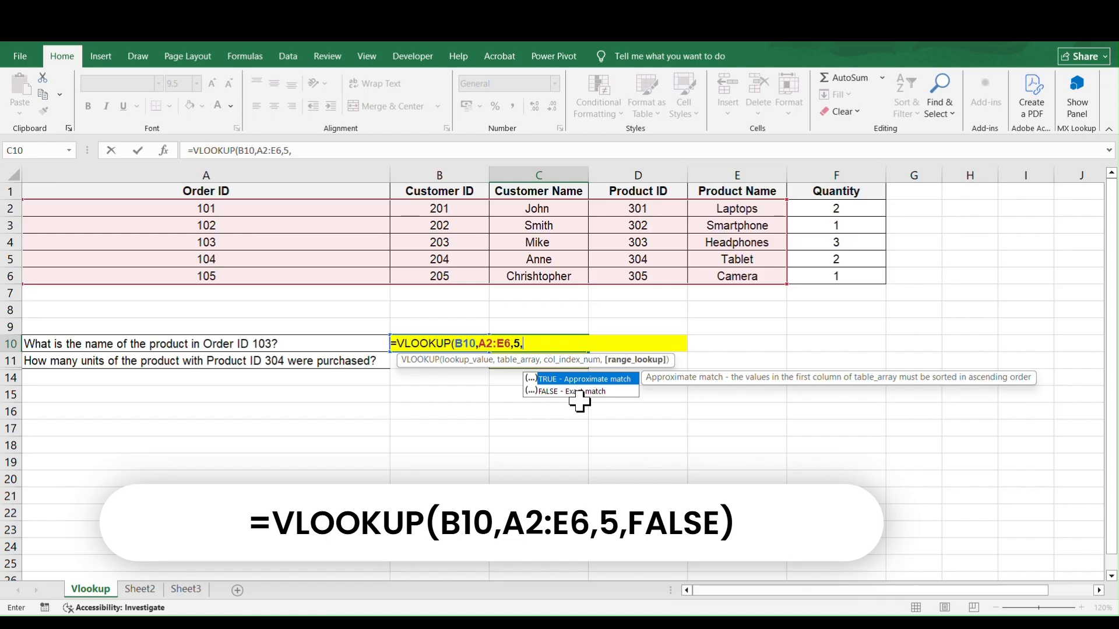
pyautogui.click(576, 394)
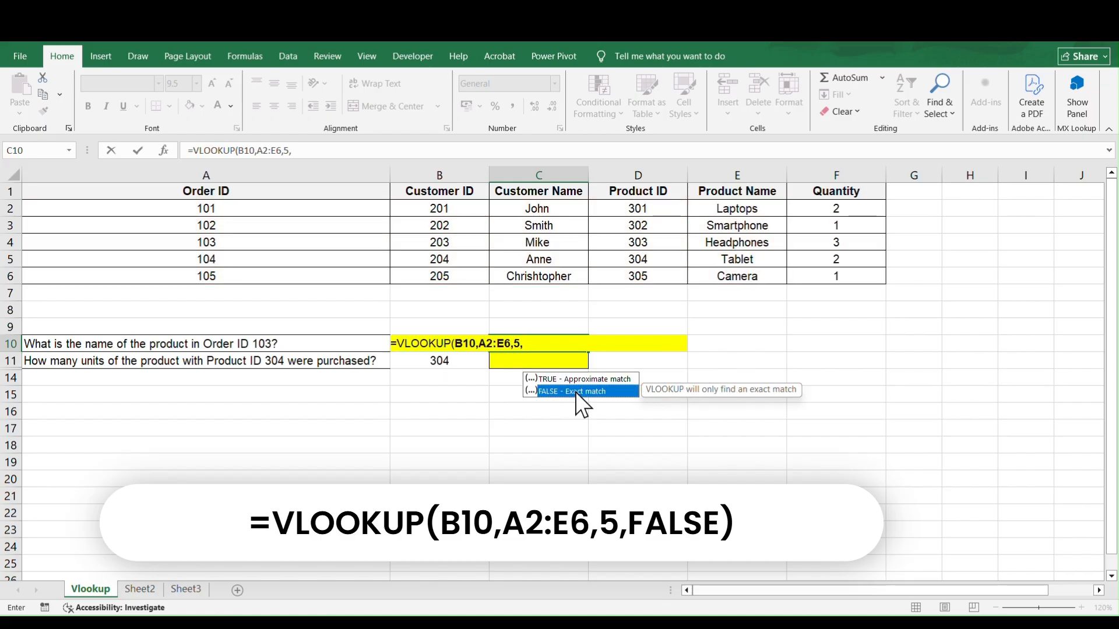
pyautogui.doubleClick(574, 391)
pyautogui.press('Return')
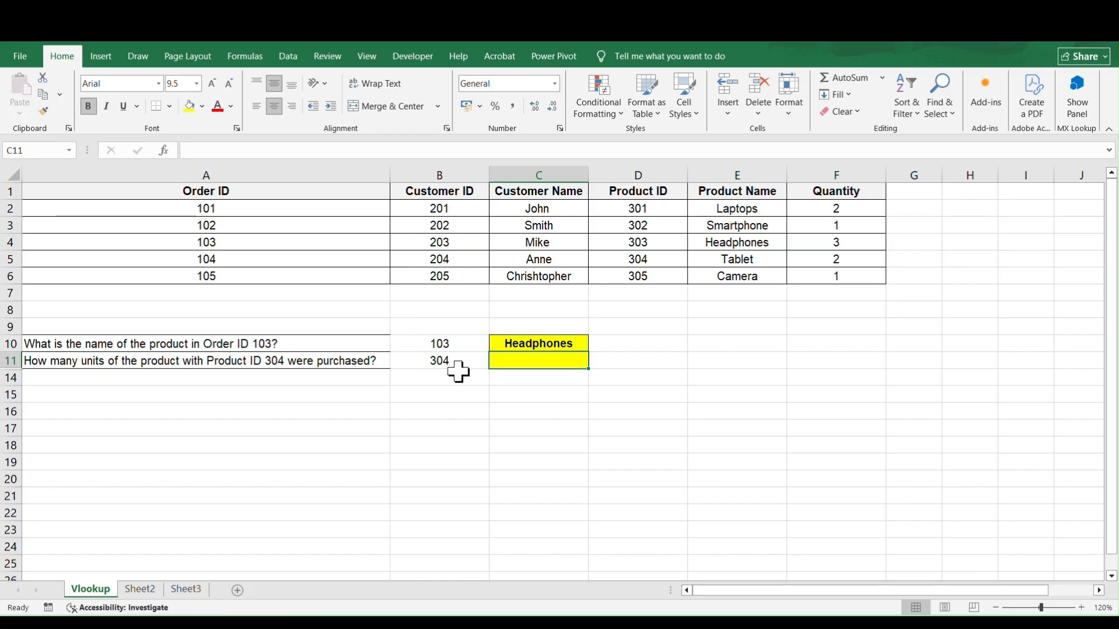
# Step: Check the product name returned in C10 against the matching order's row in the table
pyautogui.click(239, 243)
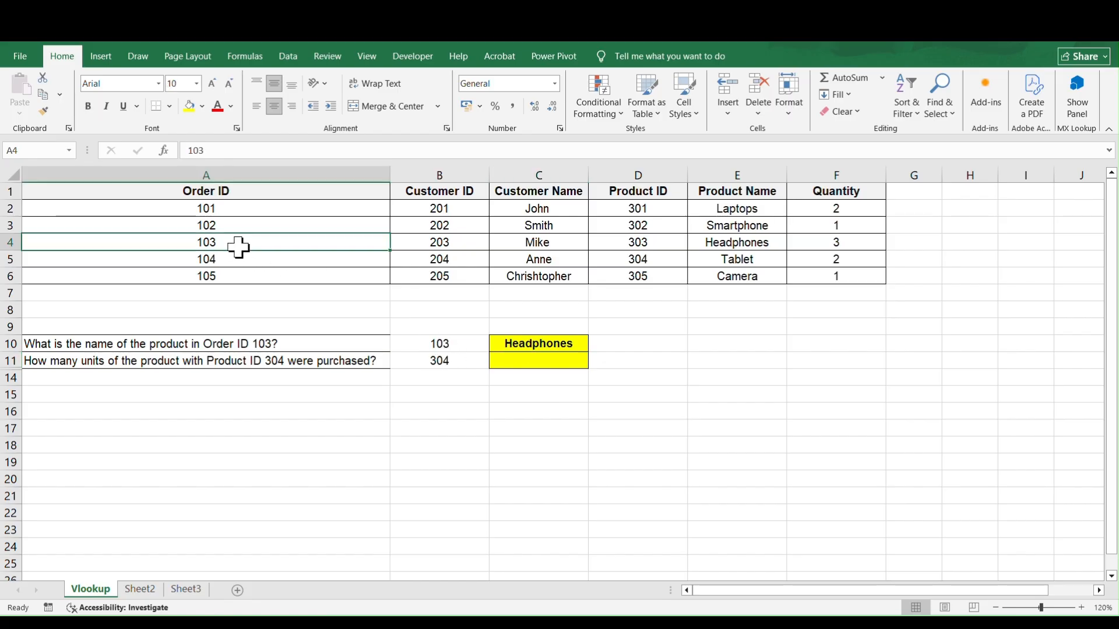
pyautogui.moveTo(10, 251)
pyautogui.mouseDown()
pyautogui.moveTo(10, 237)
pyautogui.moveTo(10, 249)
pyautogui.mouseUp()
pyautogui.click(10, 241)
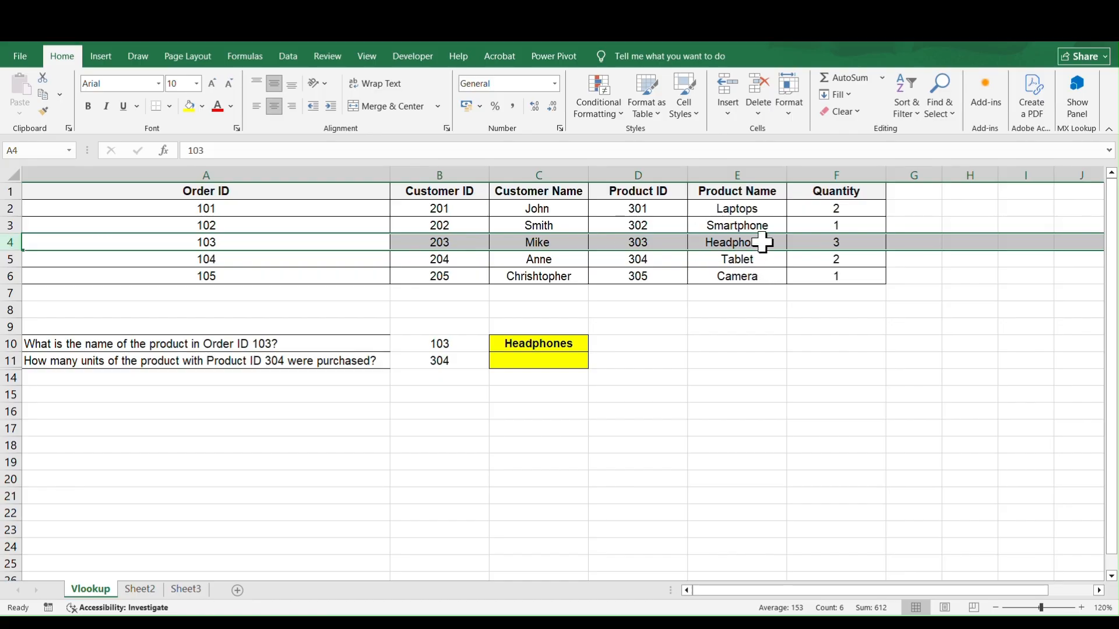
# Step: Replace the lookup order ID in B10 with the ID of the first order in the table
pyautogui.click(442, 347)
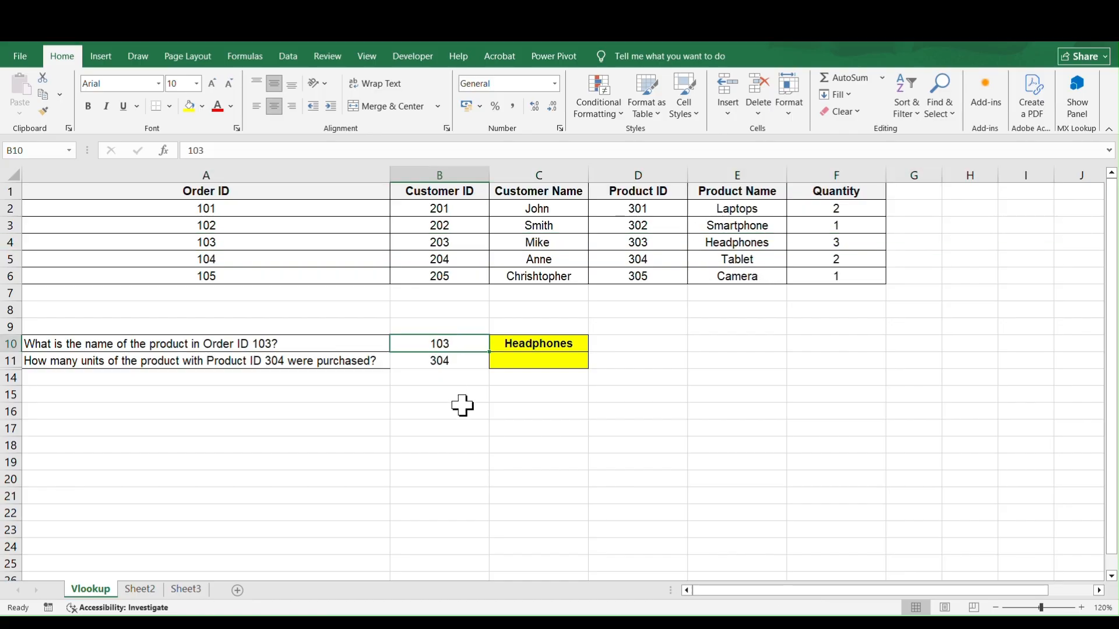
pyautogui.press('F2')
pyautogui.write('101')
pyautogui.press('Return')
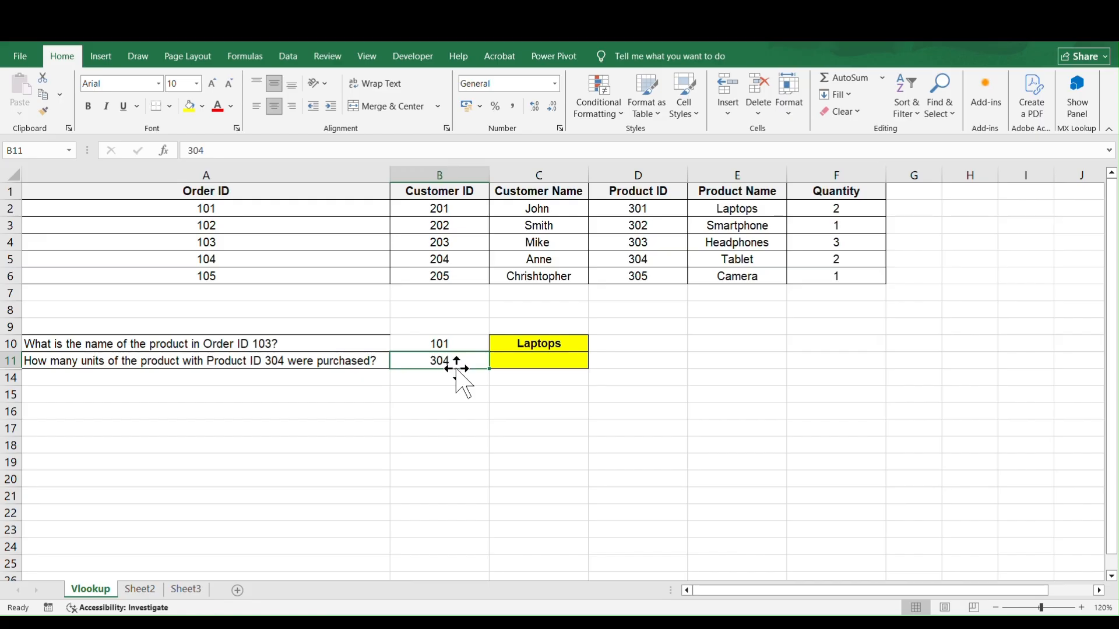
# Step: Enter a VLOOKUP formula in C11 that looks up B11 in D2:F6, using column index 3 and FALSE for an exact match
pyautogui.click(530, 362)
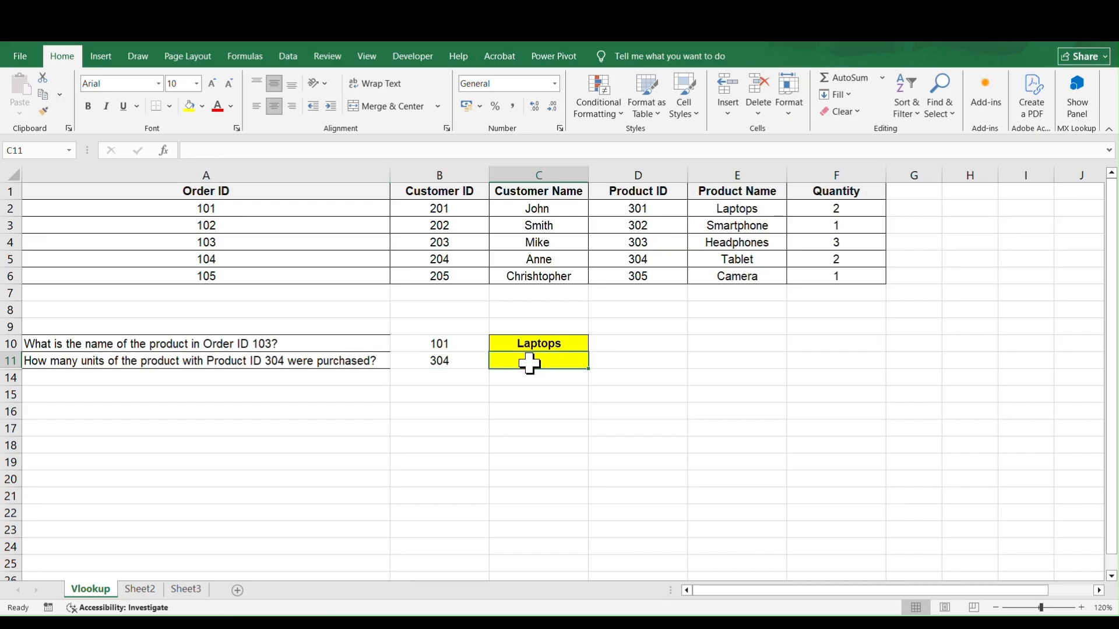
pyautogui.write('=v')
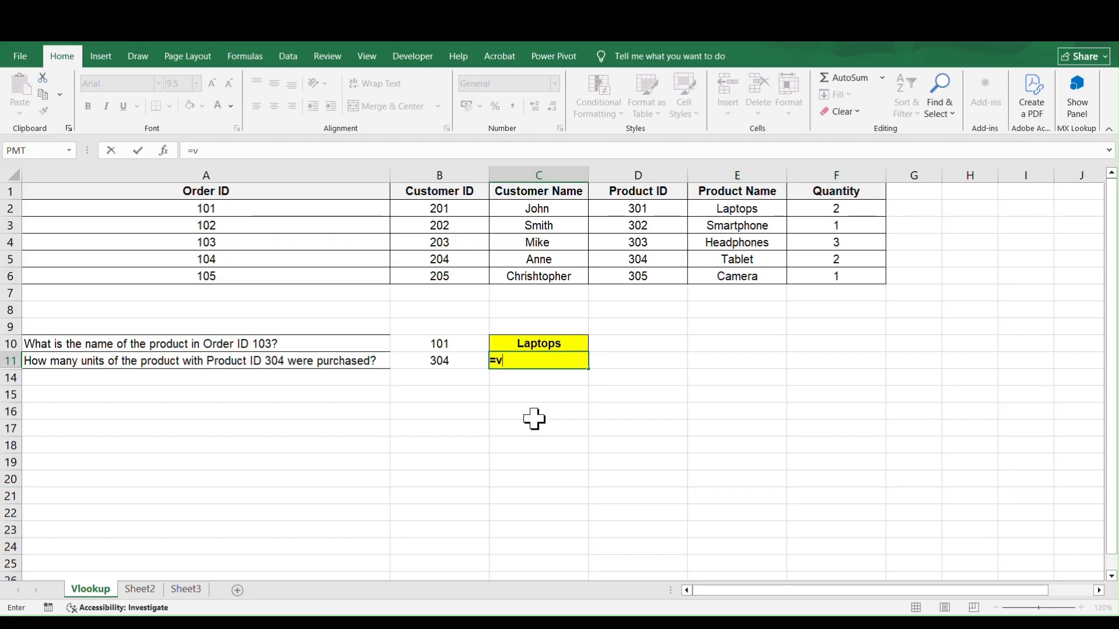
pyautogui.write('lo')
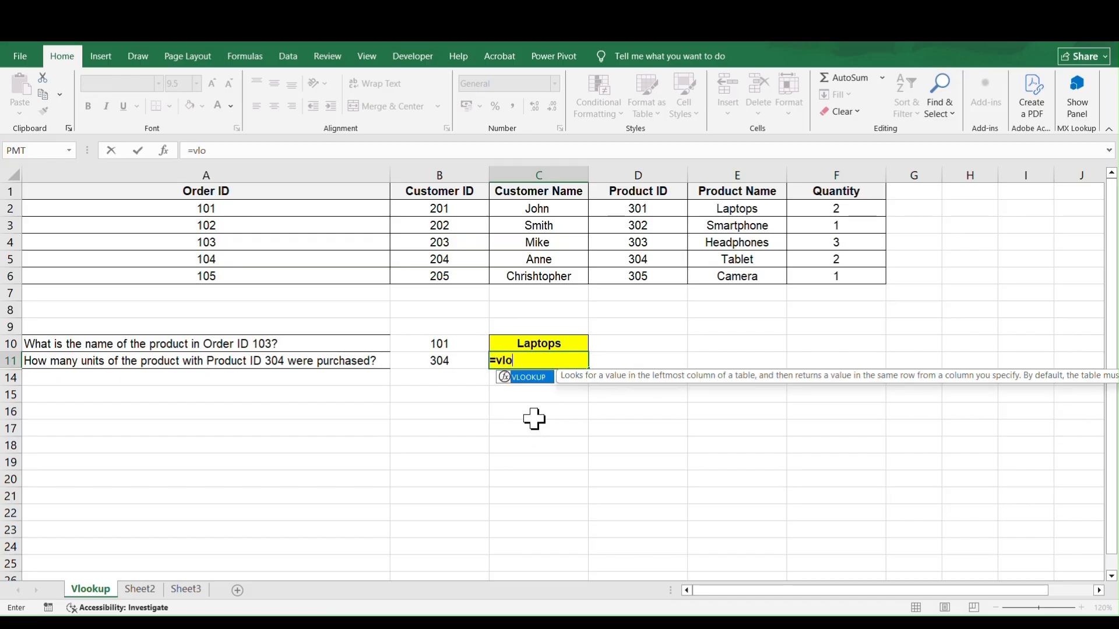
pyautogui.press('Tab')
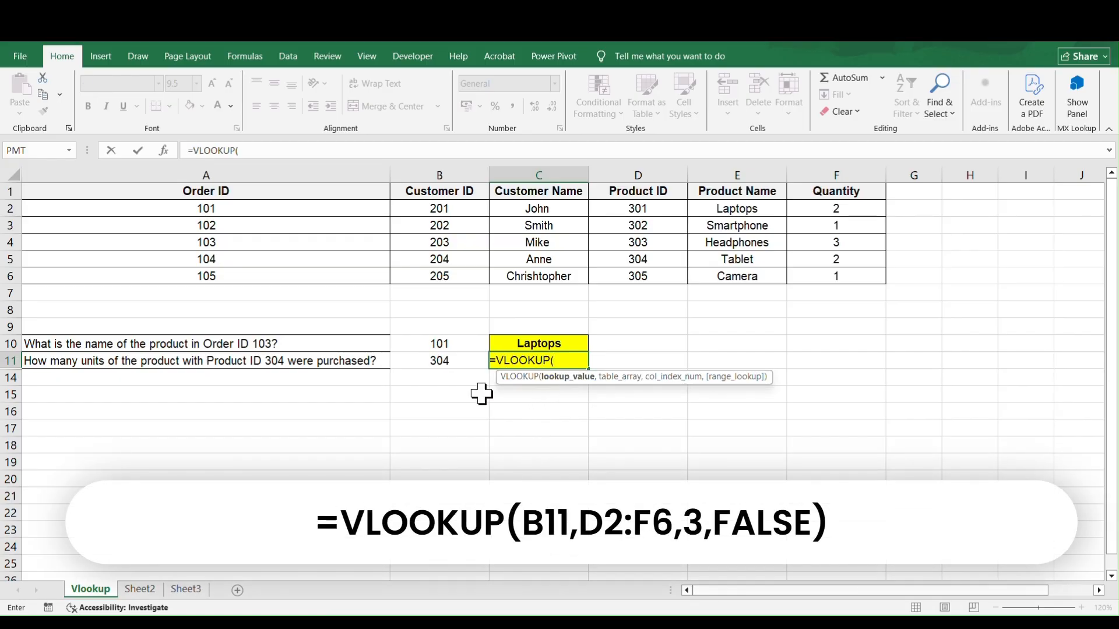
pyautogui.click(441, 361)
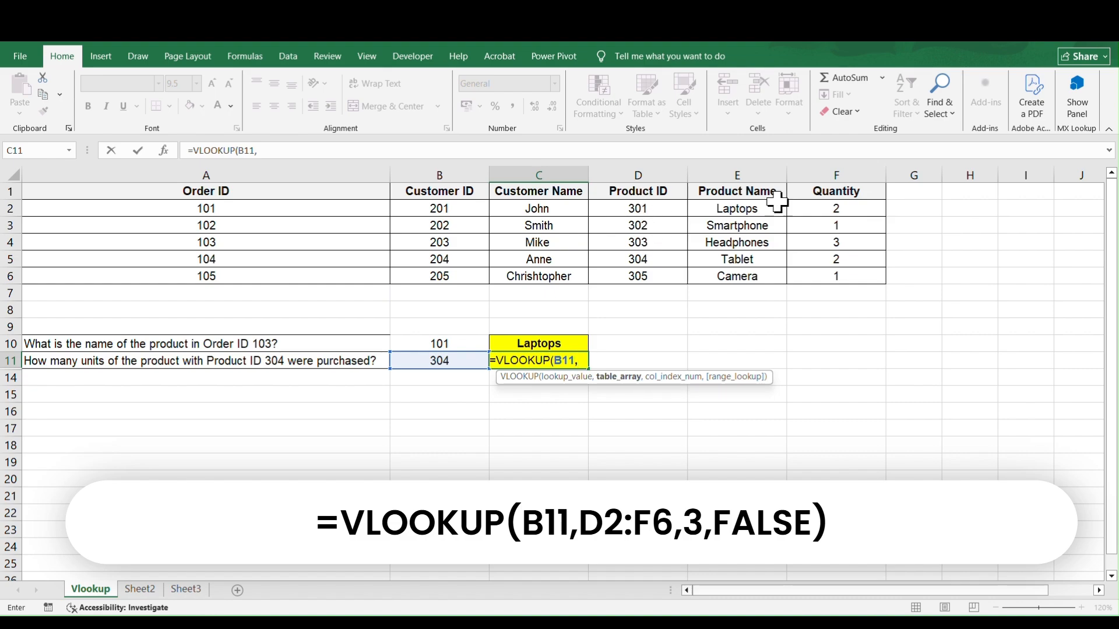
pyautogui.click(633, 207)
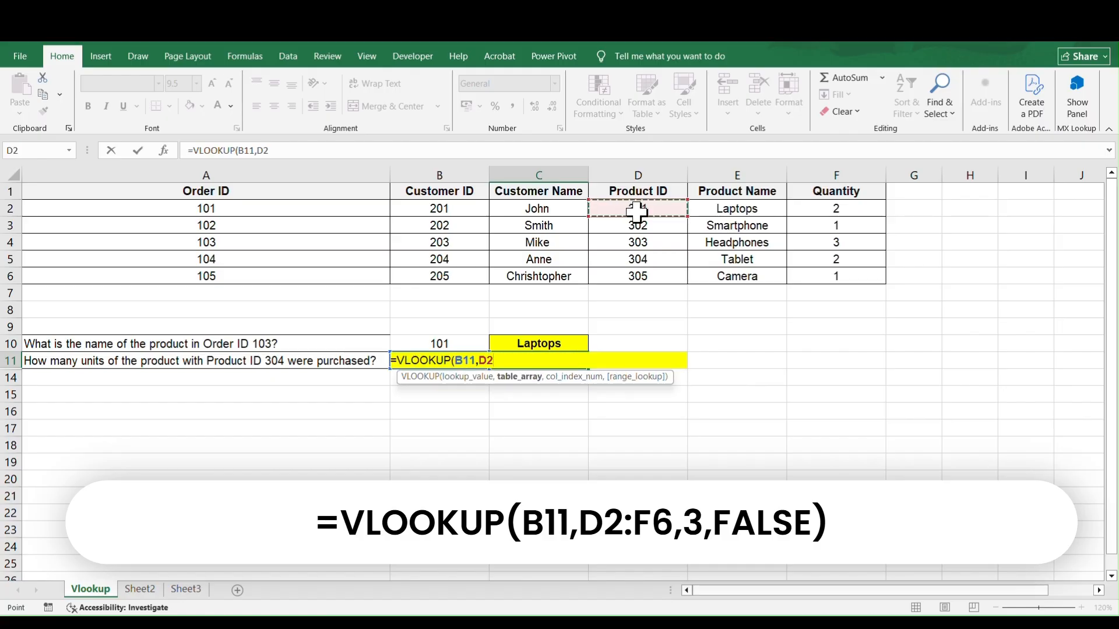
pyautogui.moveTo(835, 276); pyautogui.dragTo(836, 278)
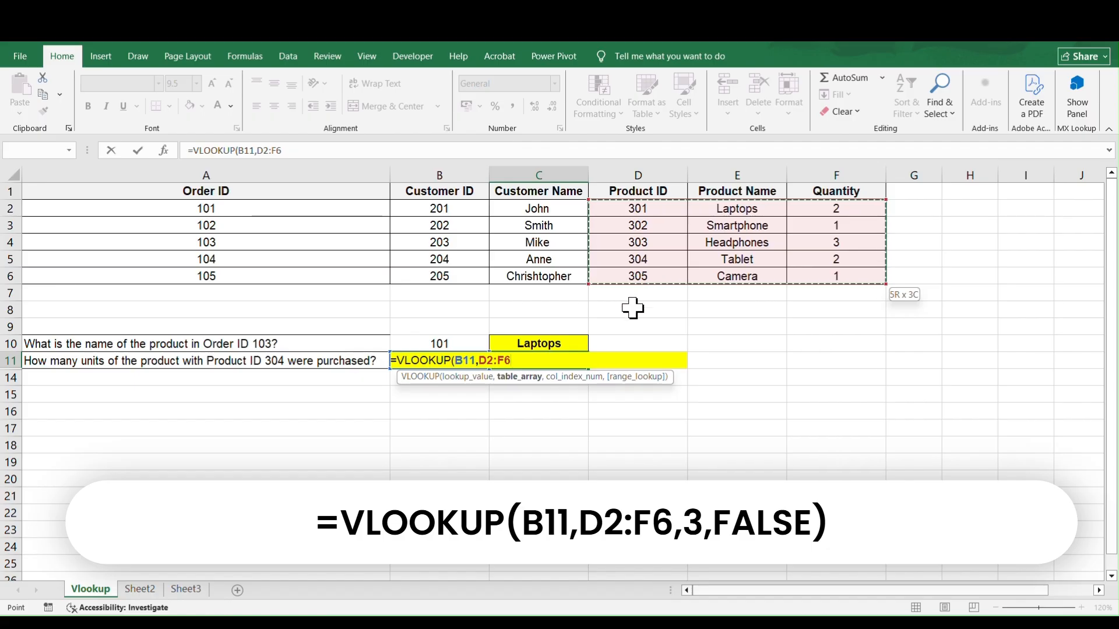
pyautogui.write(',3')
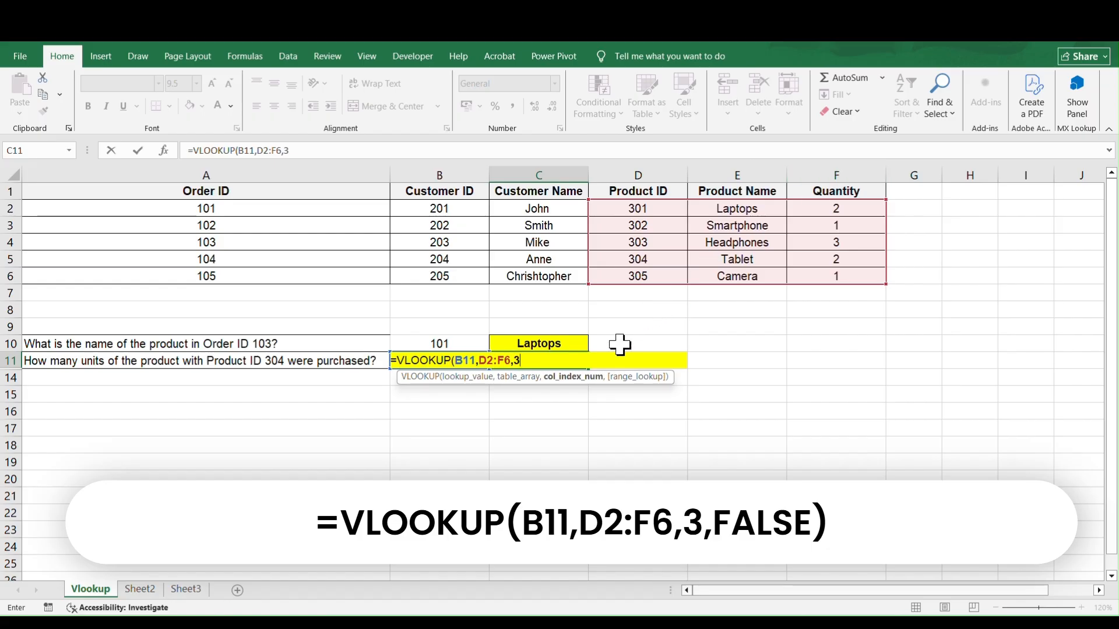
pyautogui.write(',')
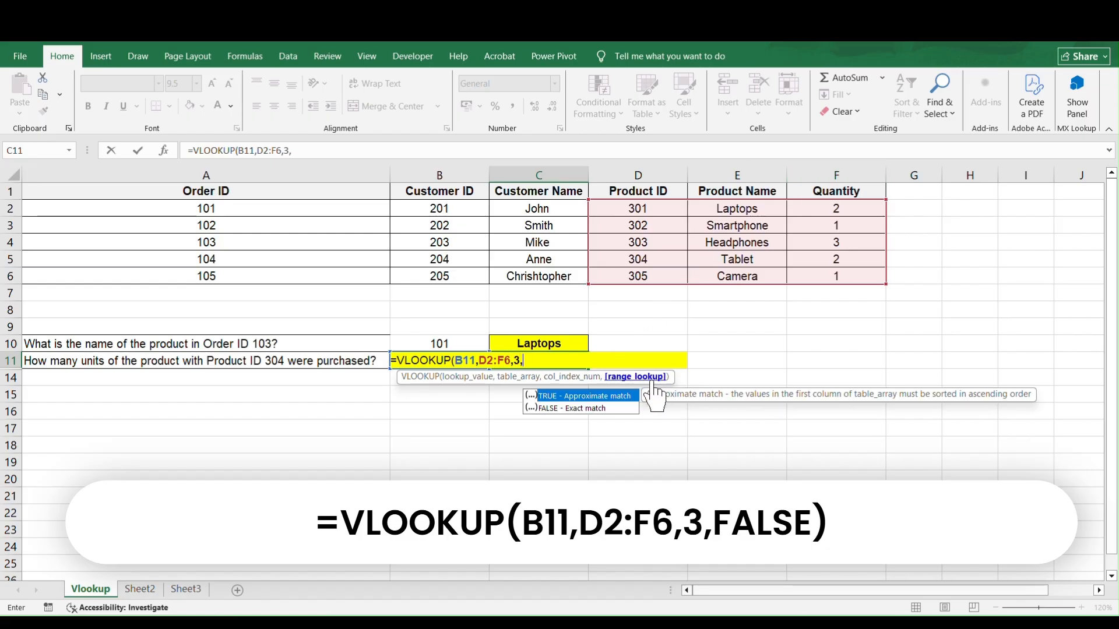
pyautogui.press('Down')
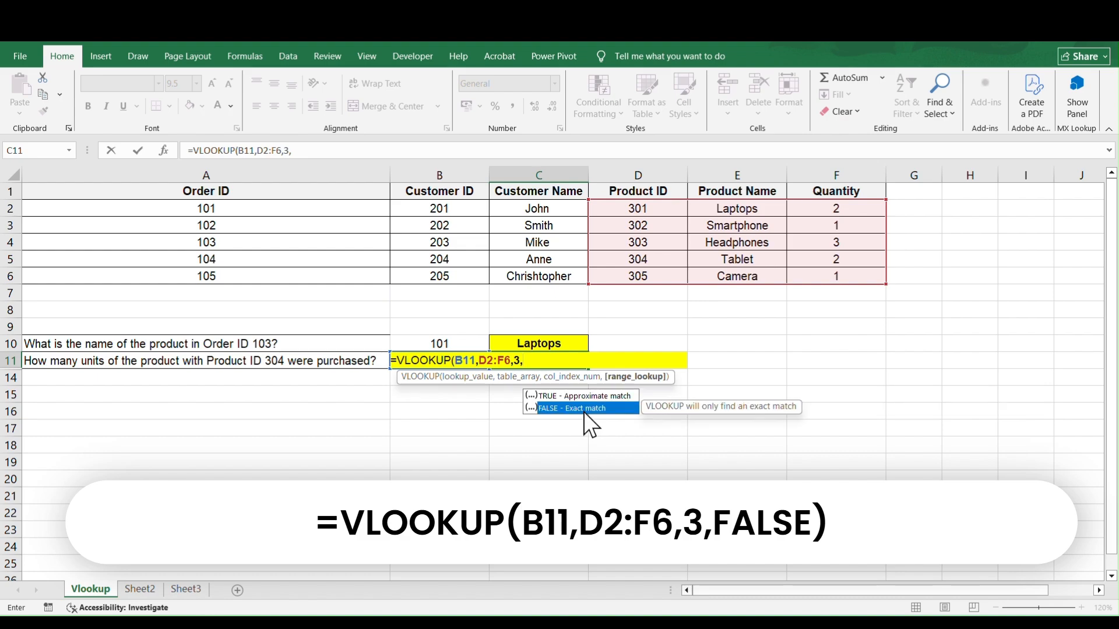
pyautogui.press('Return')
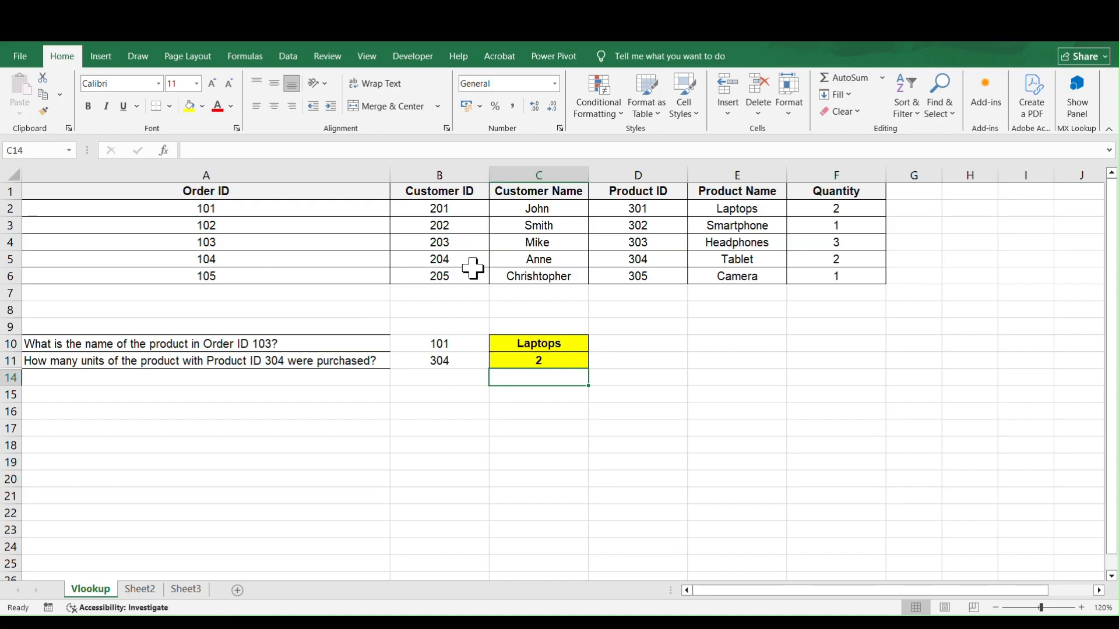
# Step: Check the quantity listed for product ID 304, and change the lookup product ID in B11 to 305
pyautogui.click(624, 259)
pyautogui.click(807, 260)
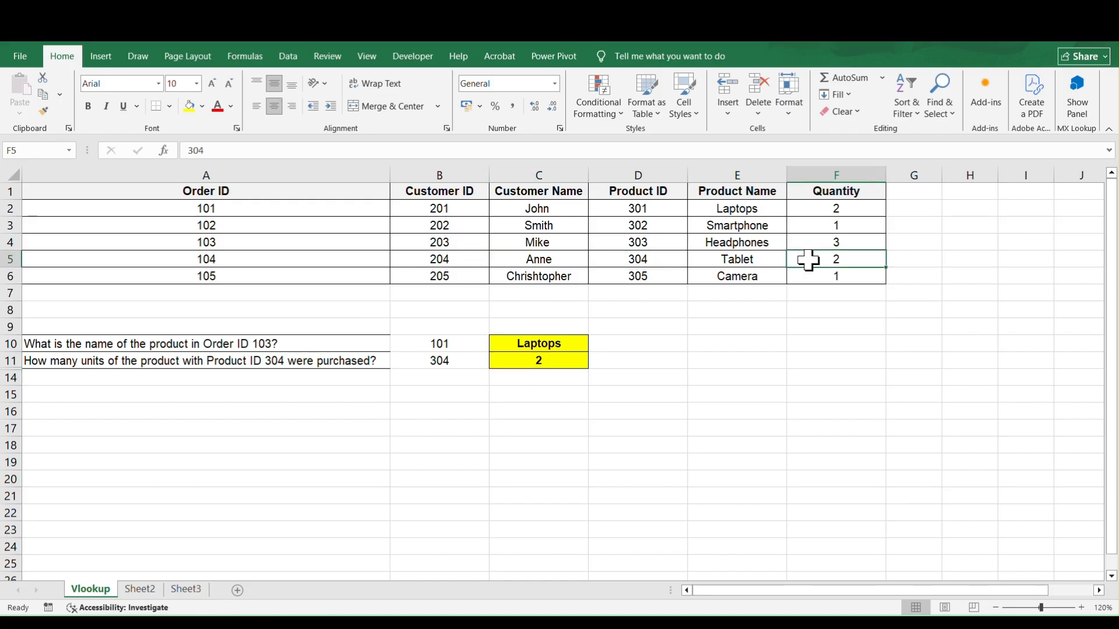
pyautogui.click(439, 359)
pyautogui.write('30')
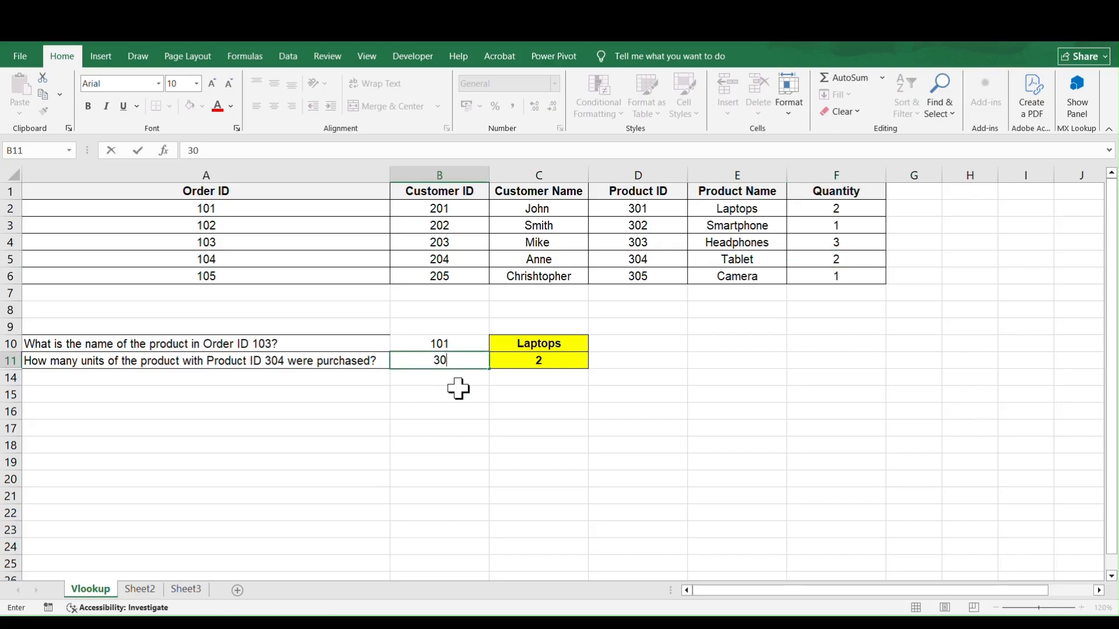
pyautogui.write('5')
pyautogui.press('Return')
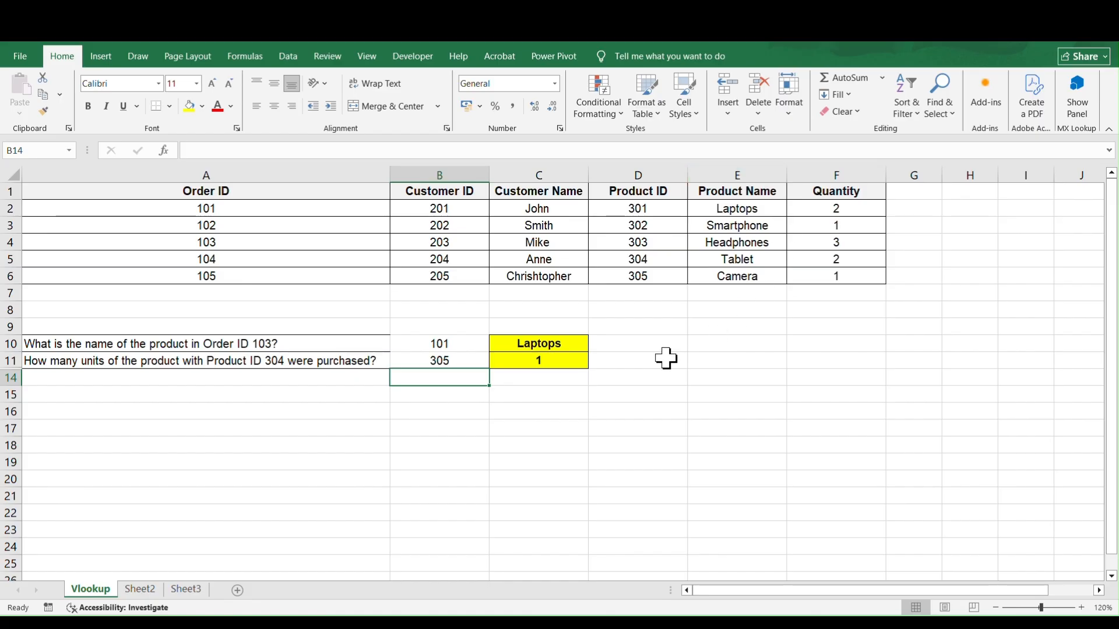
# Step: Review the item stock table on Sheet2 and the item code list on Sheet3, then return to Sheet2
pyautogui.click(140, 589)
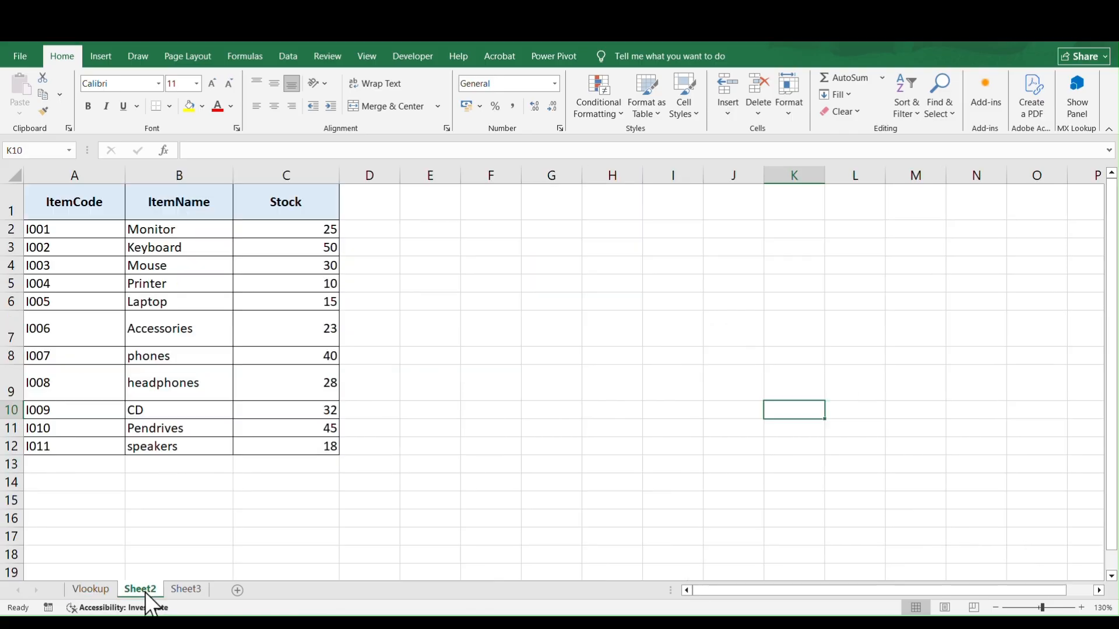
pyautogui.click(185, 592)
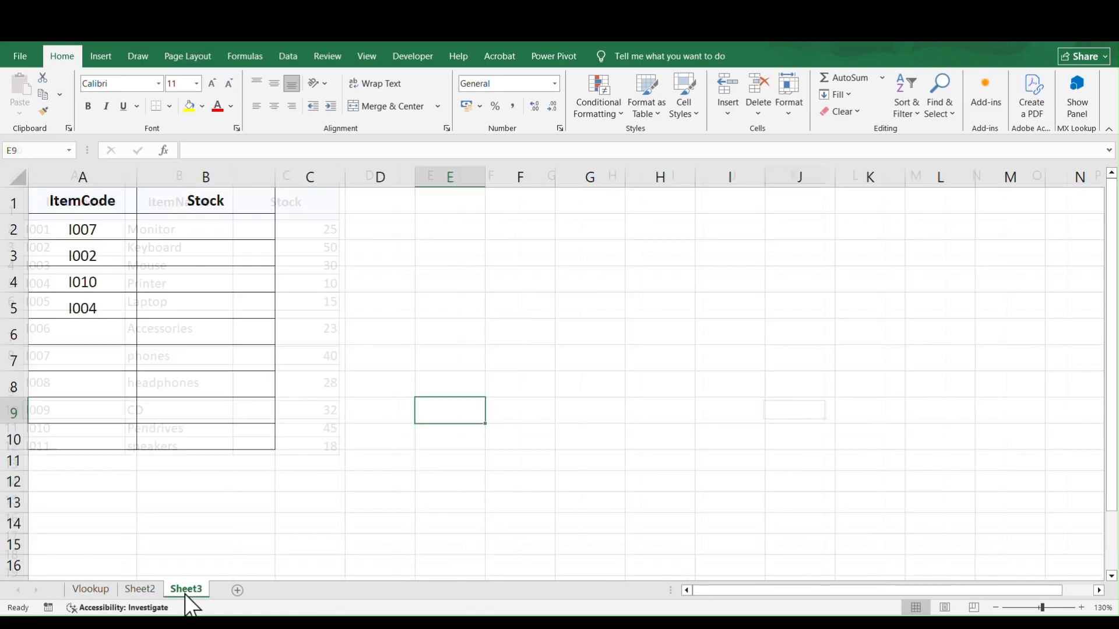
pyautogui.click(139, 590)
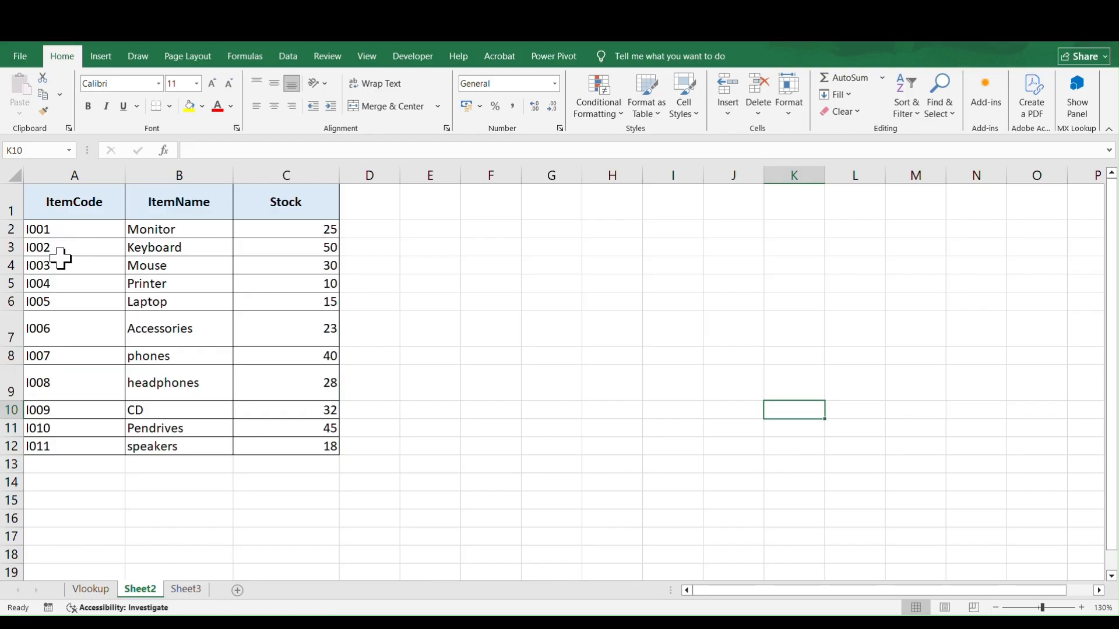
# Step: Start a VLOOKUP formula in cell B2 of Sheet3, using the item codes in A2:A5 as the lookup value
pyautogui.click(186, 589)
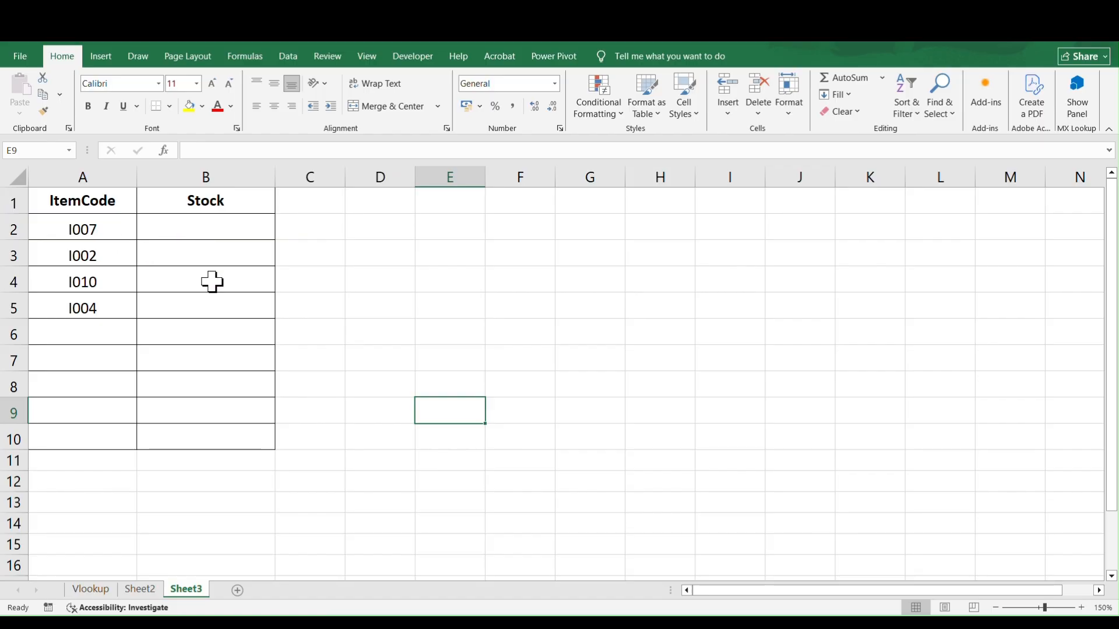
pyautogui.click(139, 590)
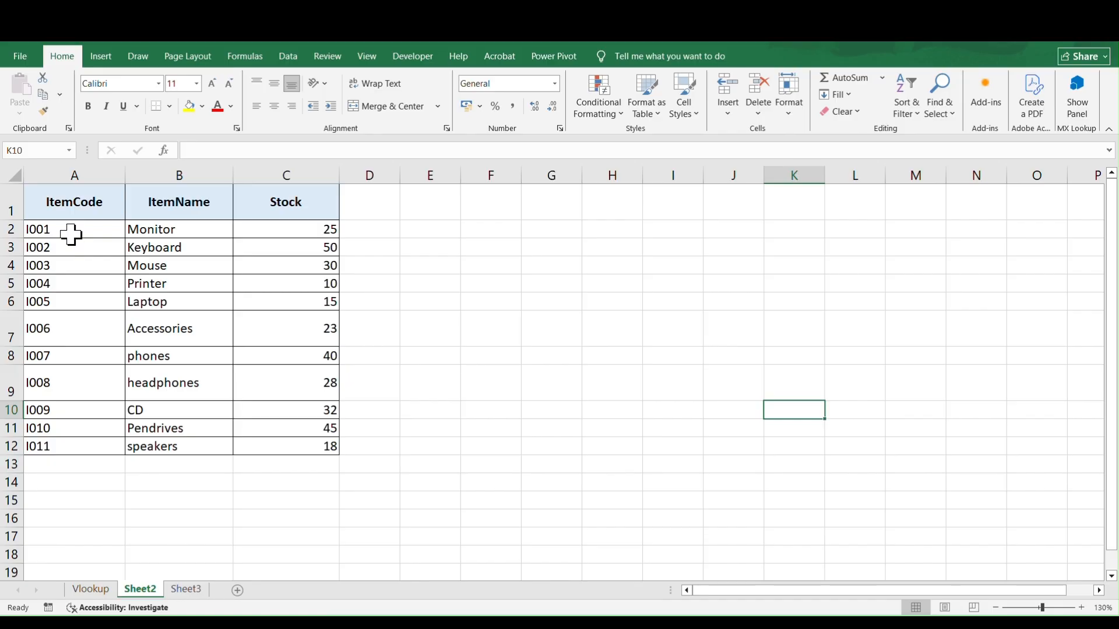
pyautogui.click(191, 592)
pyautogui.click(165, 228)
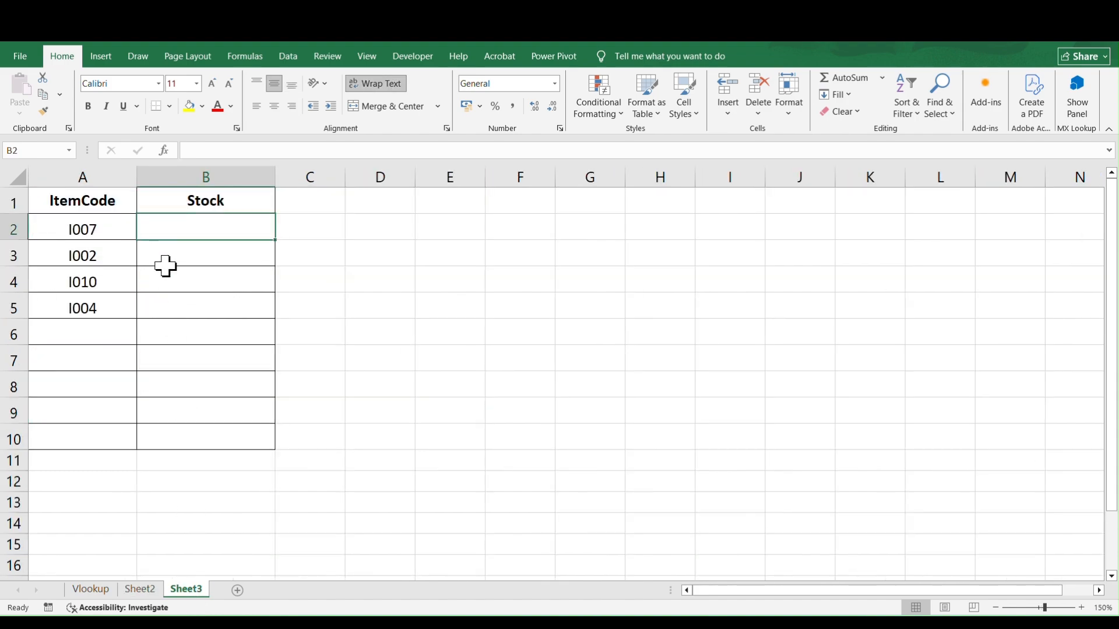
pyautogui.write('=')
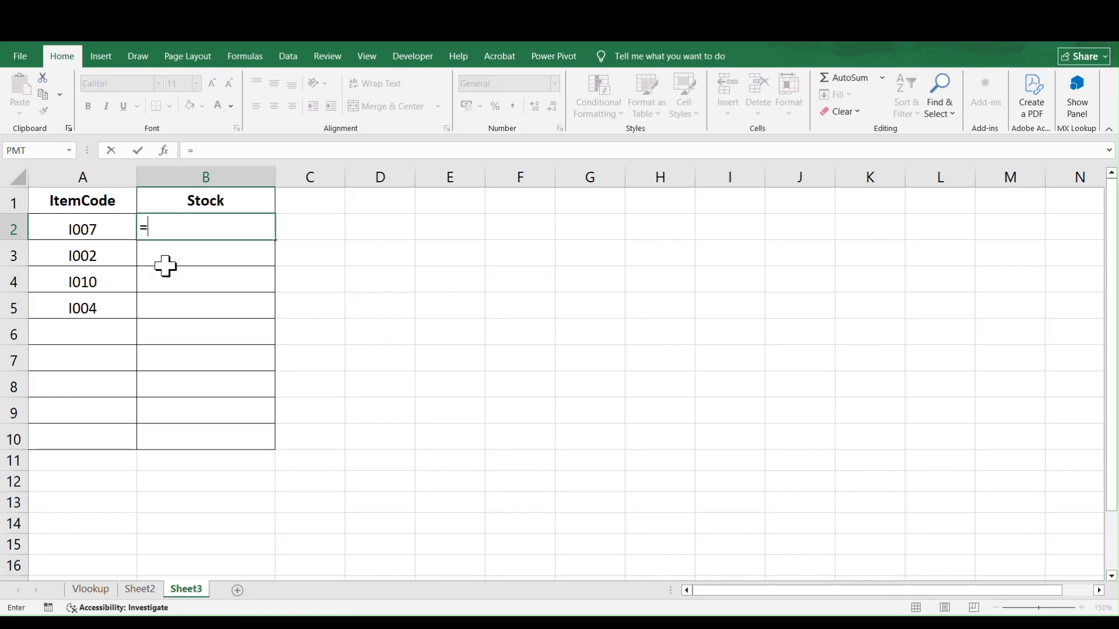
pyautogui.write('vl')
pyautogui.press('Tab')
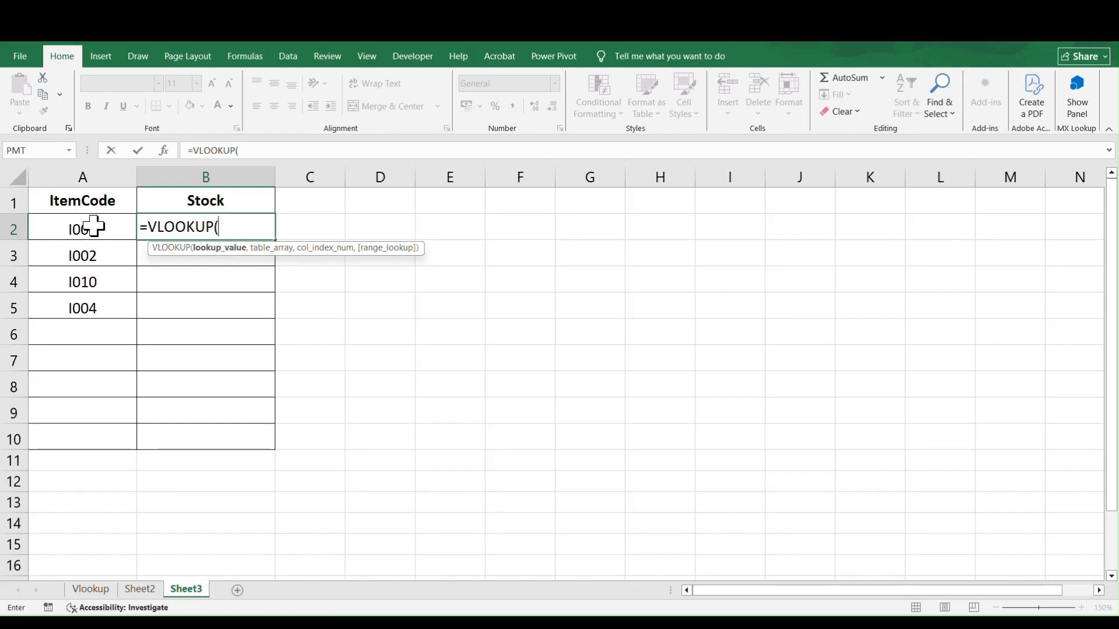
pyautogui.moveTo(93, 226); pyautogui.dragTo(87, 307)
pyautogui.write(',')
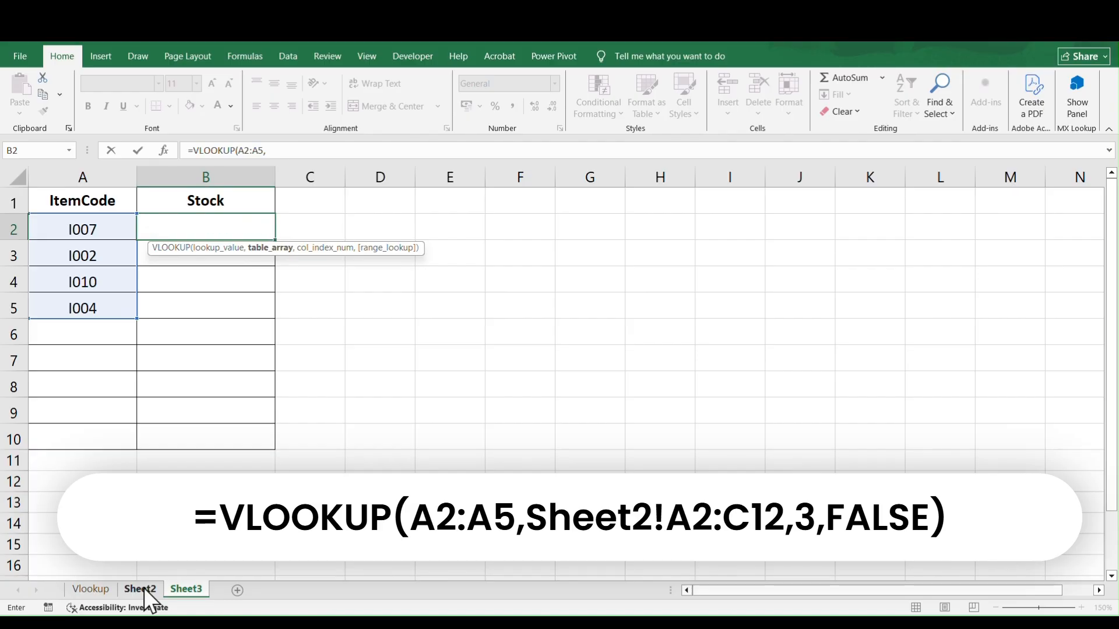
# Step: Complete the VLOOKUP formula with Sheet2!A2:C12 as the table array, column index 3 and an empty range lookup argument
pyautogui.click(143, 589)
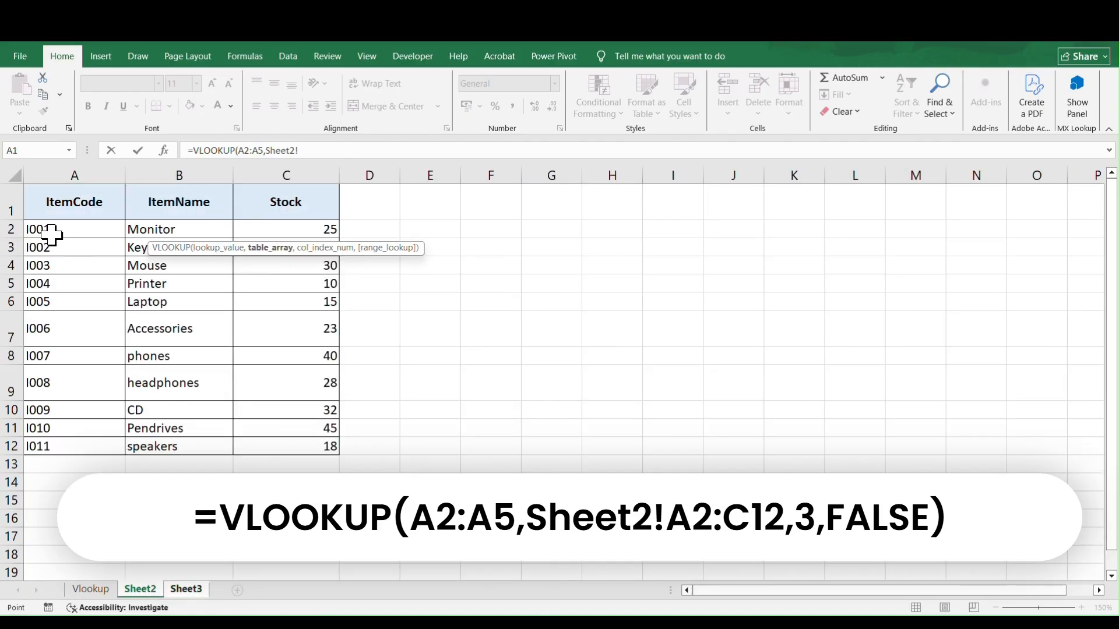
pyautogui.moveTo(49, 228); pyautogui.dragTo(49, 228)
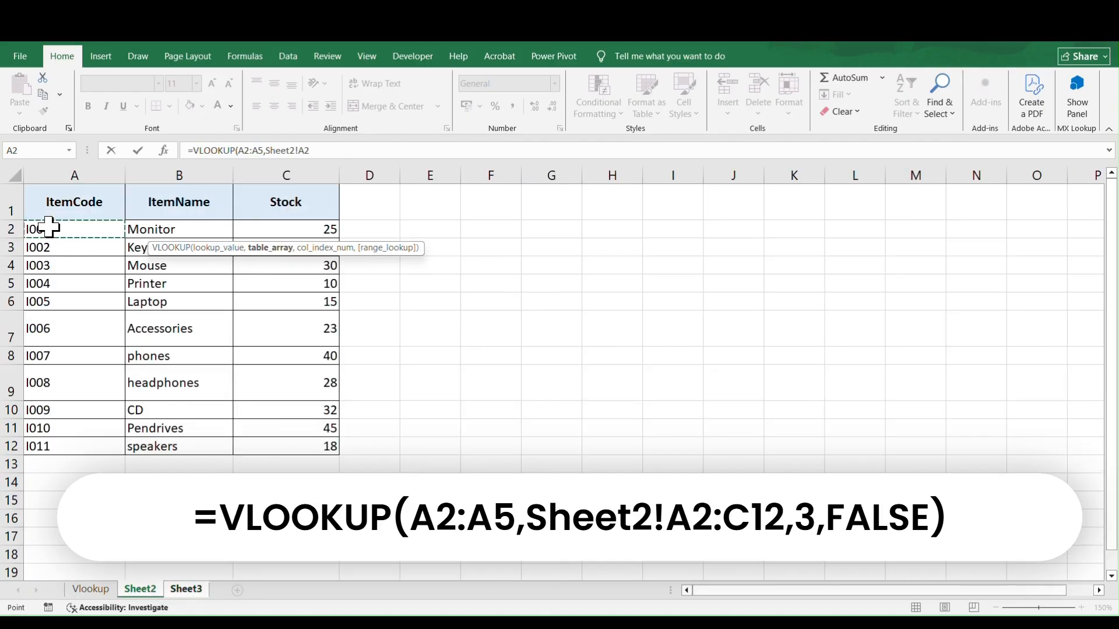
pyautogui.keyDown('shift'); pyautogui.click(315, 446); pyautogui.keyUp('shift')
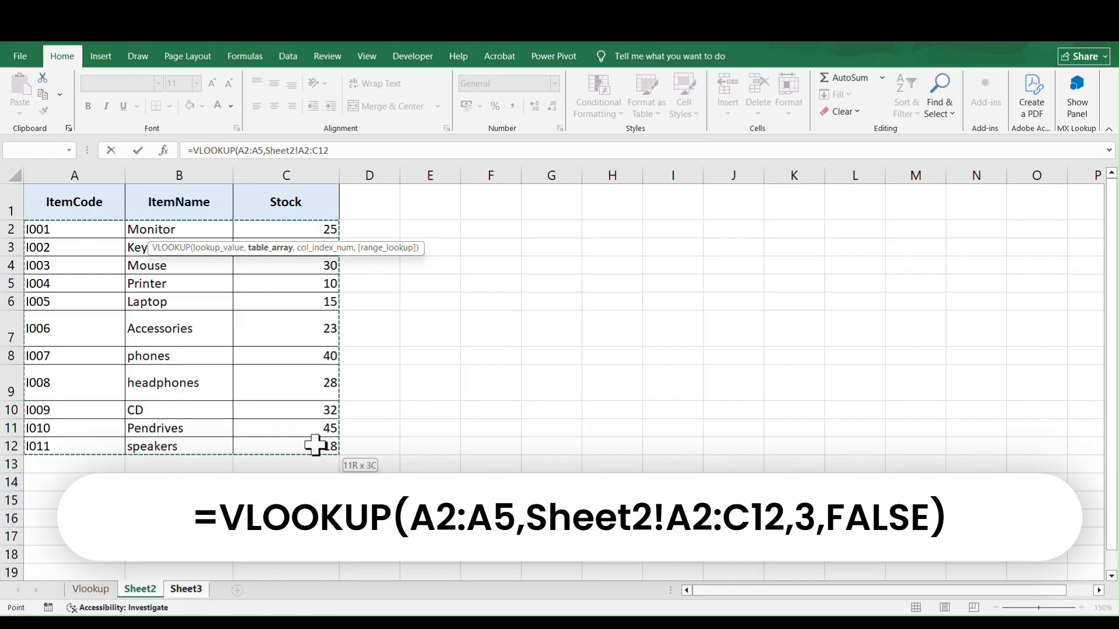
pyautogui.write(',')
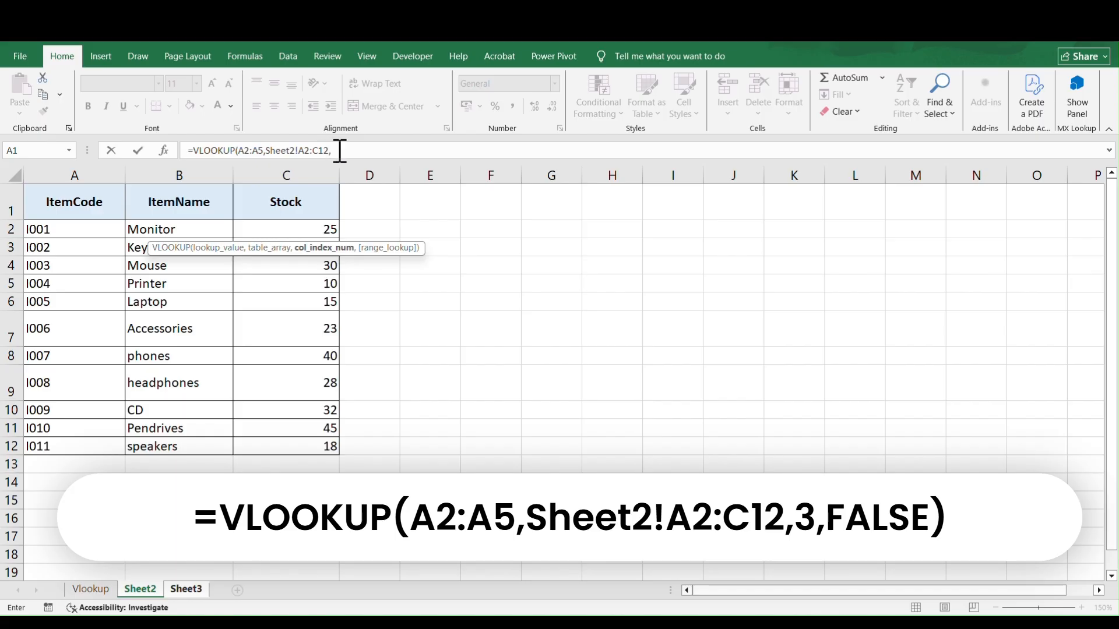
pyautogui.write(',')
pyautogui.press('Down')
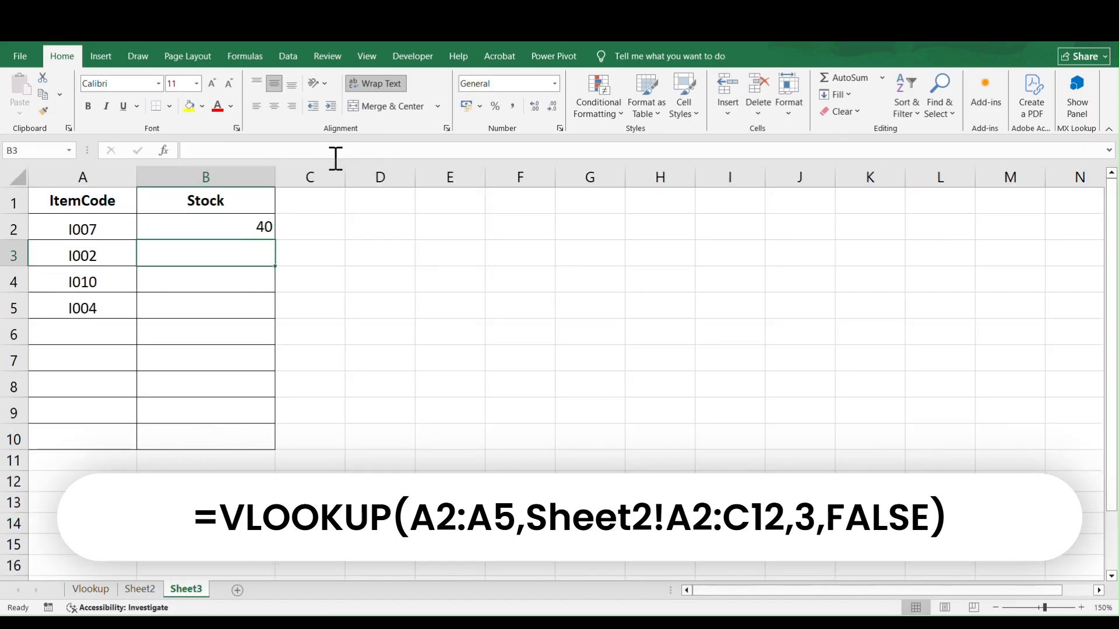
# Step: Fill the stock formula from B2 down to B5 and inspect the copied formulas in B3, B4 and B5
pyautogui.click(236, 230)
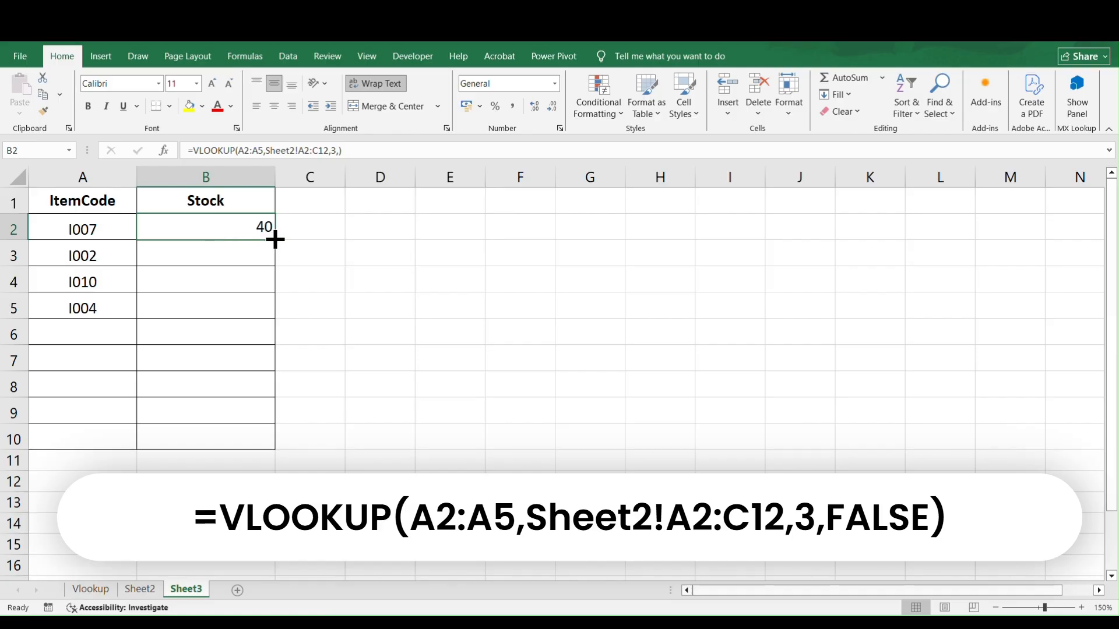
pyautogui.moveTo(274, 240); pyautogui.dragTo(278, 308)
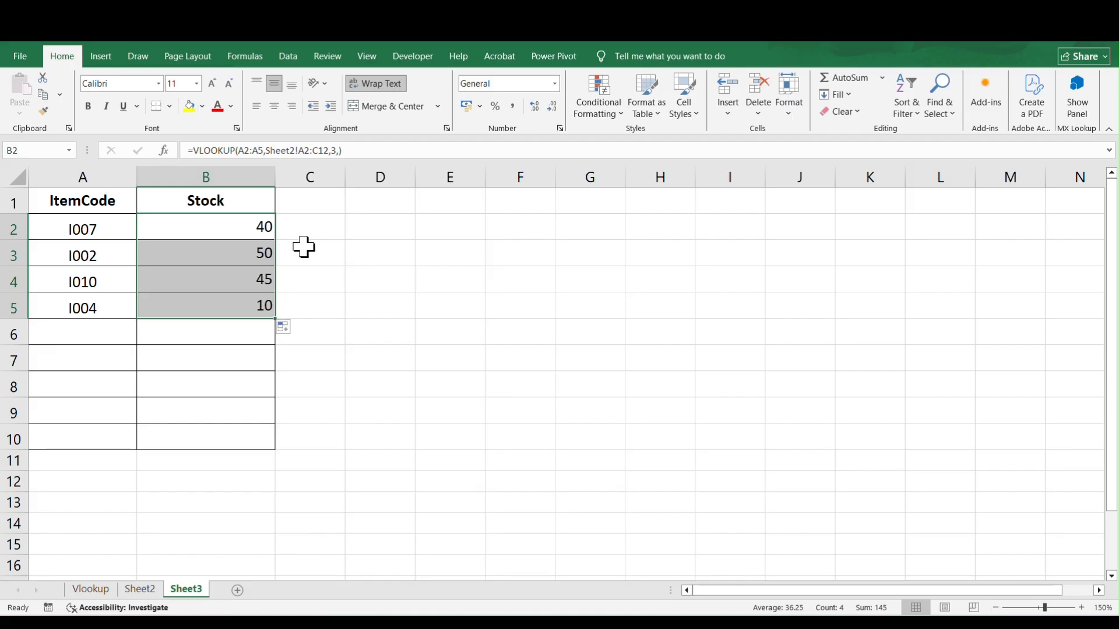
pyautogui.click(202, 261)
pyautogui.click(206, 281)
pyautogui.click(211, 305)
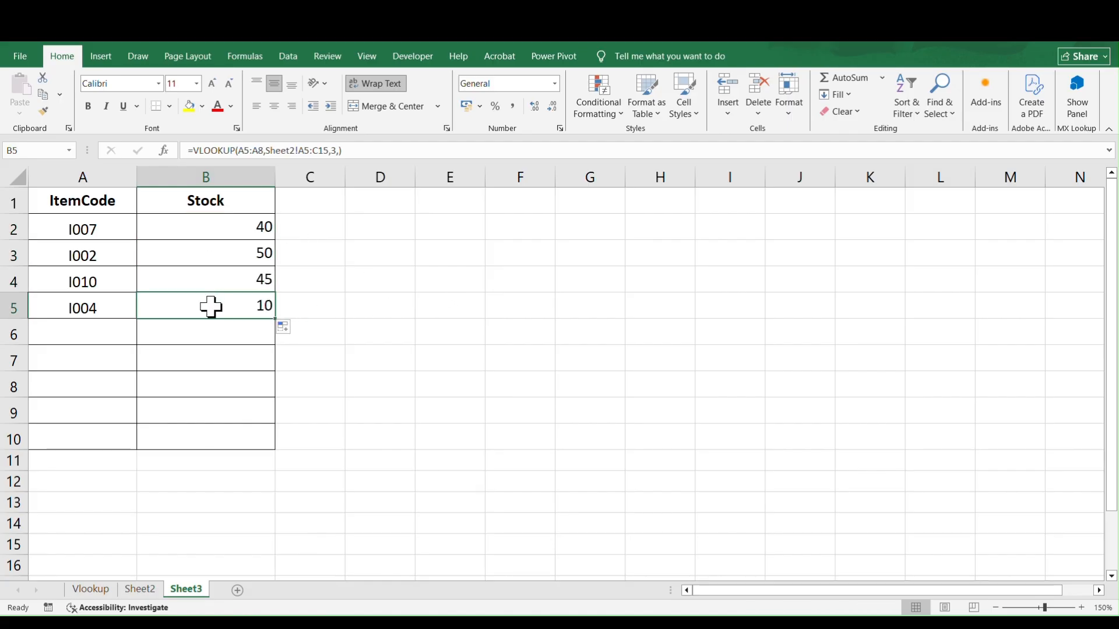
# Step: Check the stock returned for item code I007 against its row in the Sheet2 table, then return to Sheet3
pyautogui.click(94, 230)
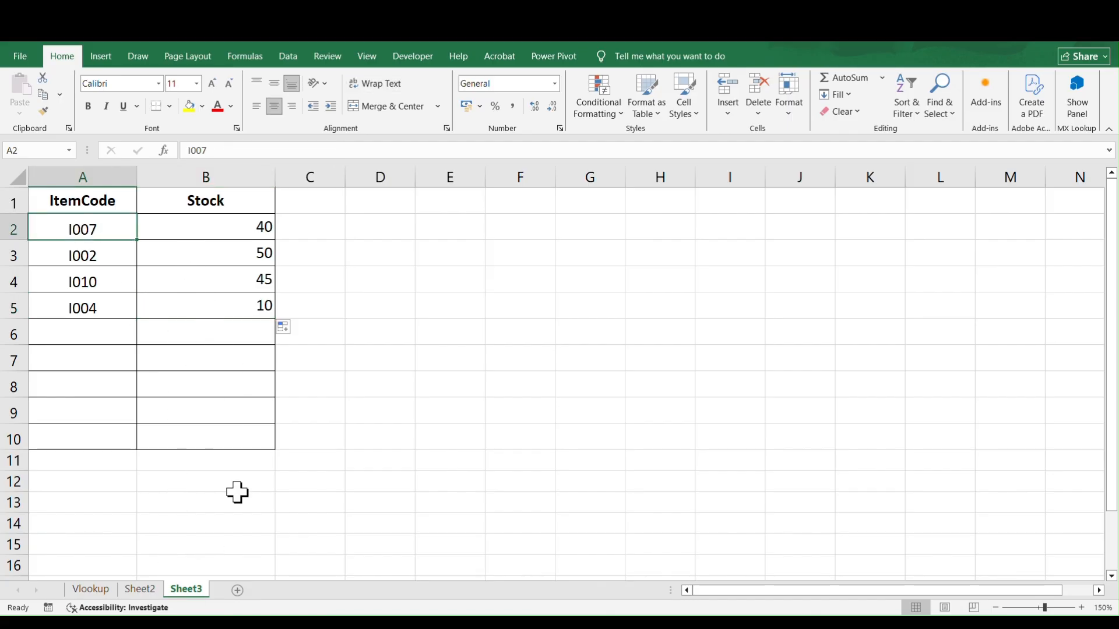
pyautogui.click(140, 589)
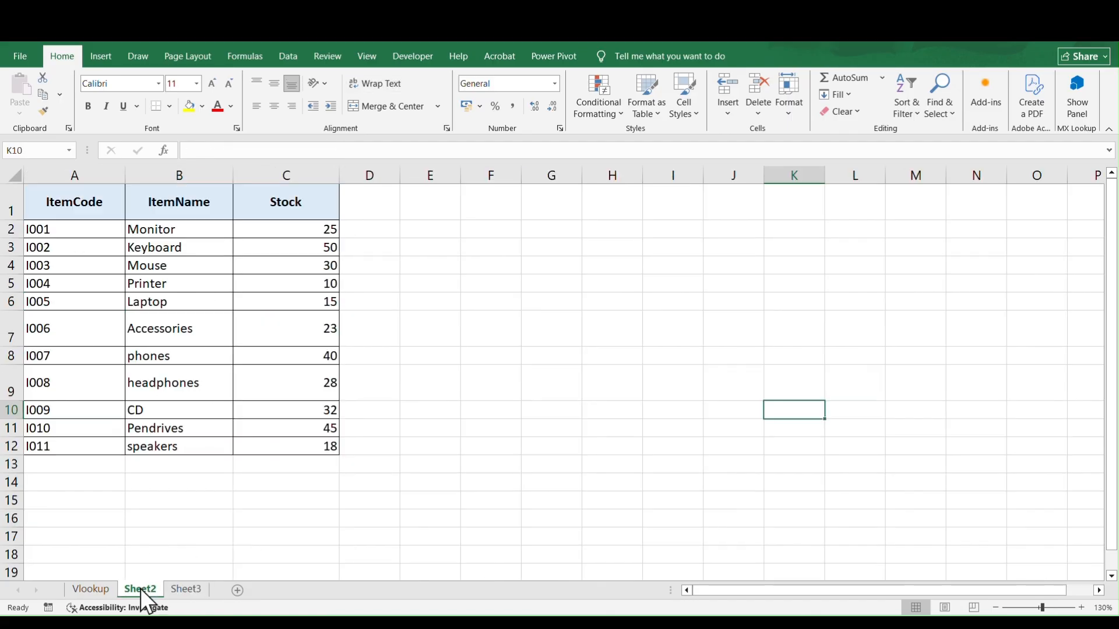
pyautogui.click(9, 355)
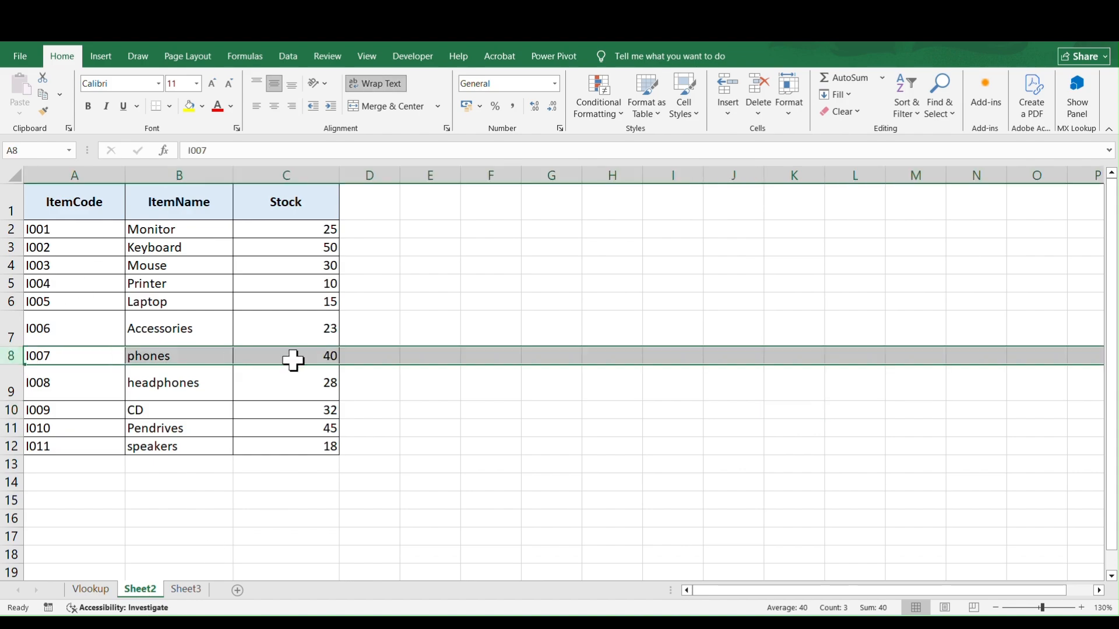
pyautogui.click(188, 590)
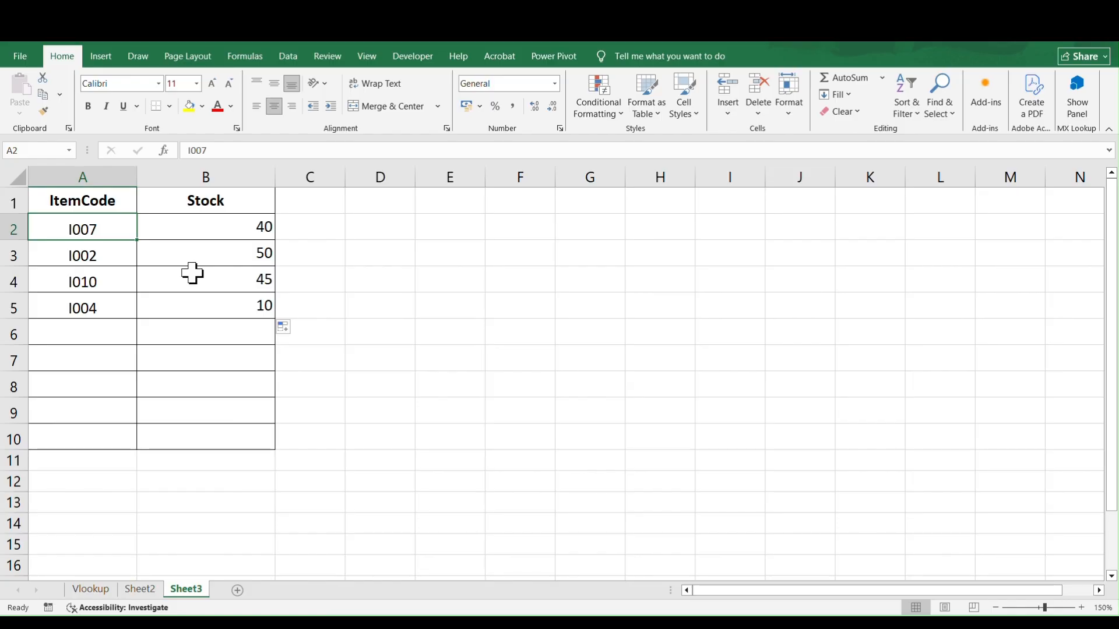